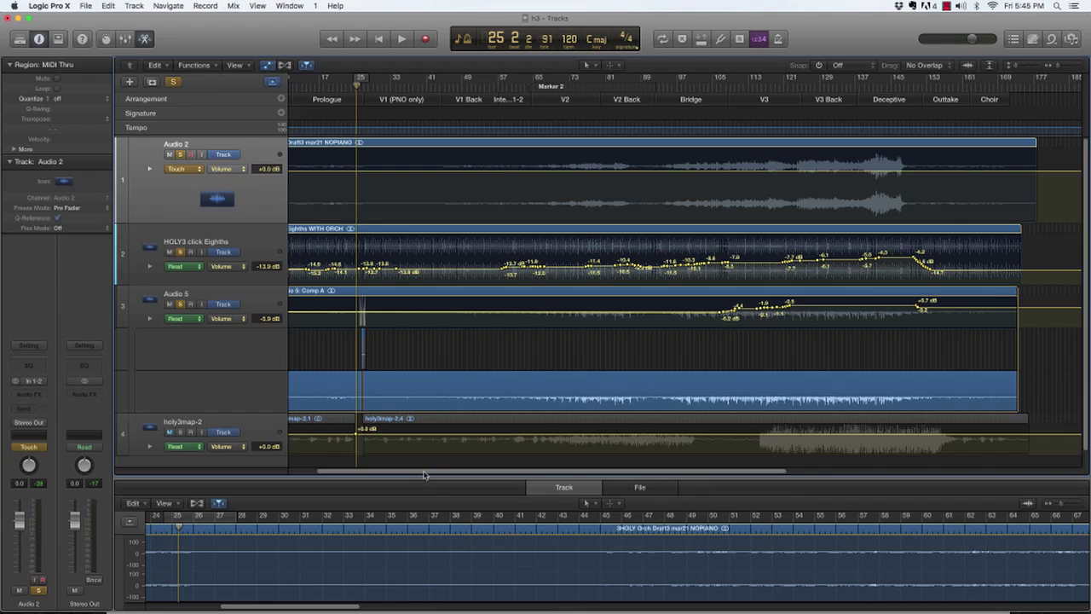
Place the playhead at bar 8 and solo only the holy3map-2 track, removing solo from Audio 2, HOLY3 click Eighths and Audio 5
{"action": "left_click_drag", "start_coordinate": [423, 475], "coordinate": [390, 475]}
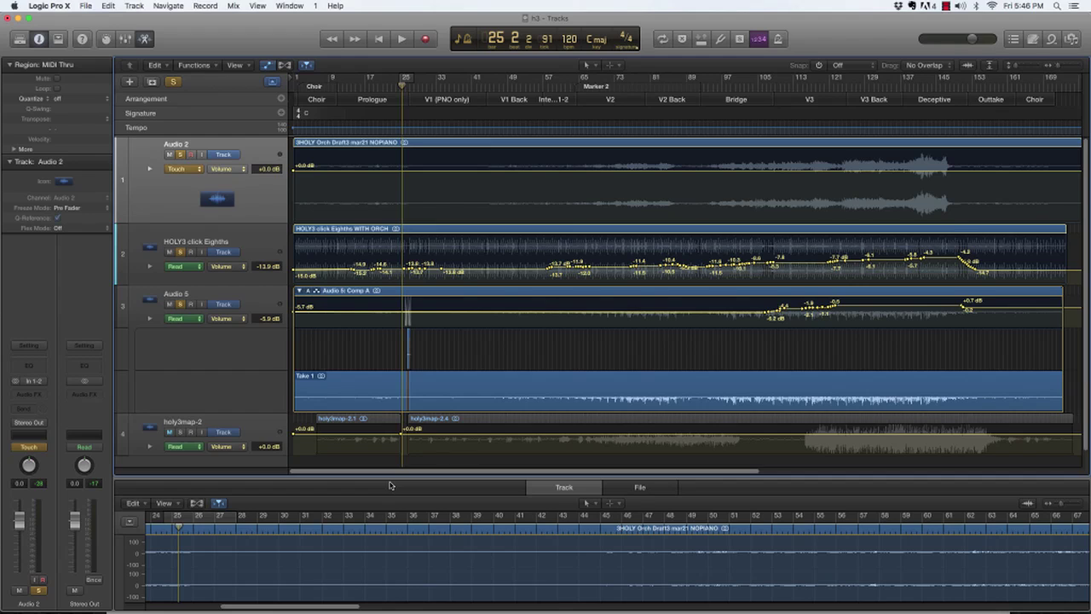
{"action": "left_click", "coordinate": [324, 99]}
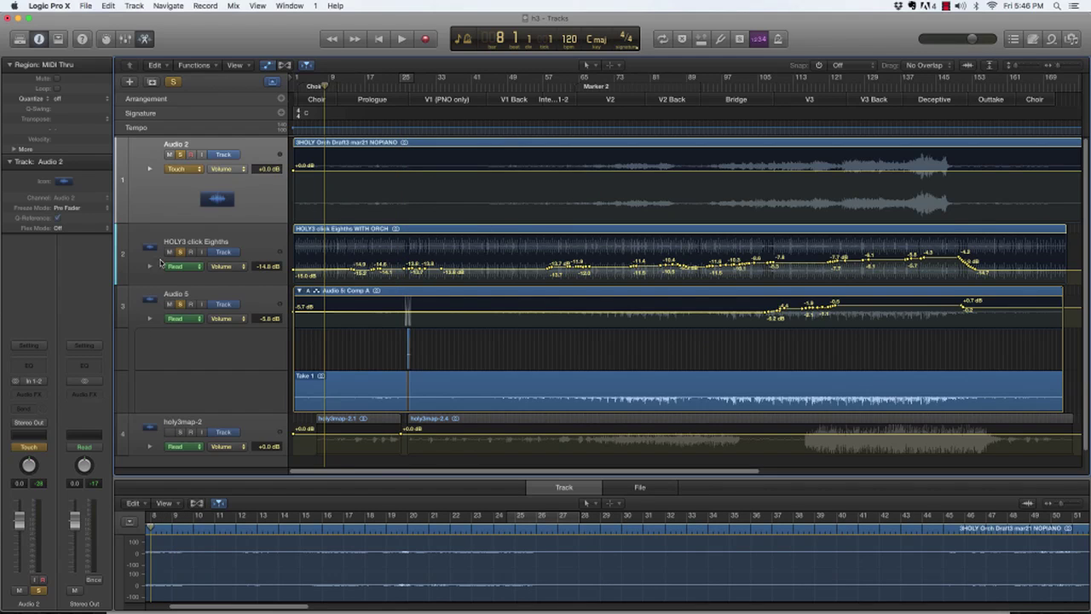
{"action": "left_click", "coordinate": [180, 155]}
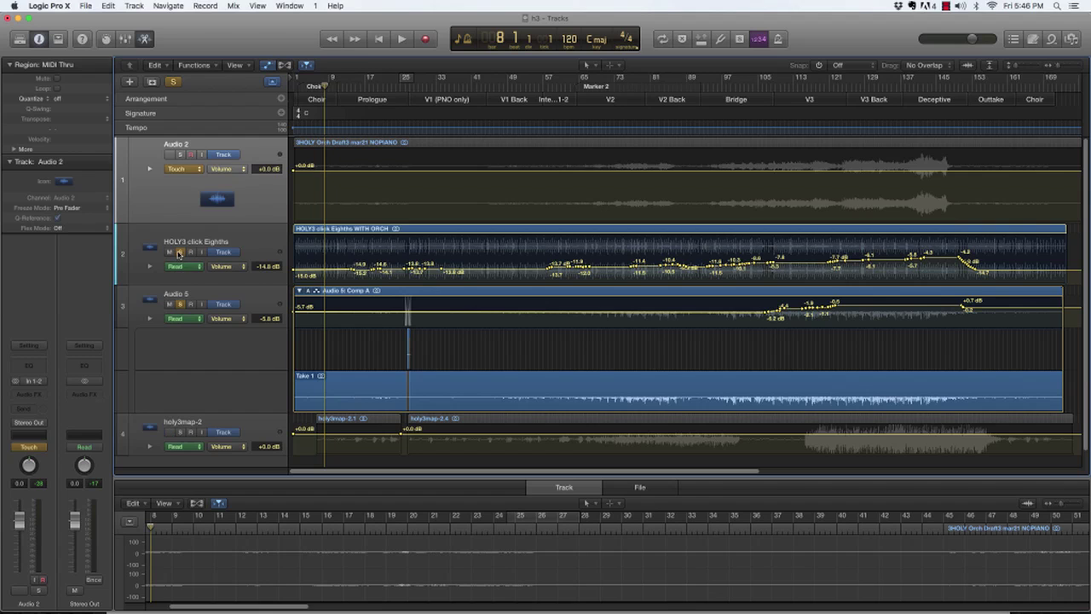
{"action": "left_click", "coordinate": [179, 253]}
{"action": "left_click", "coordinate": [180, 305]}
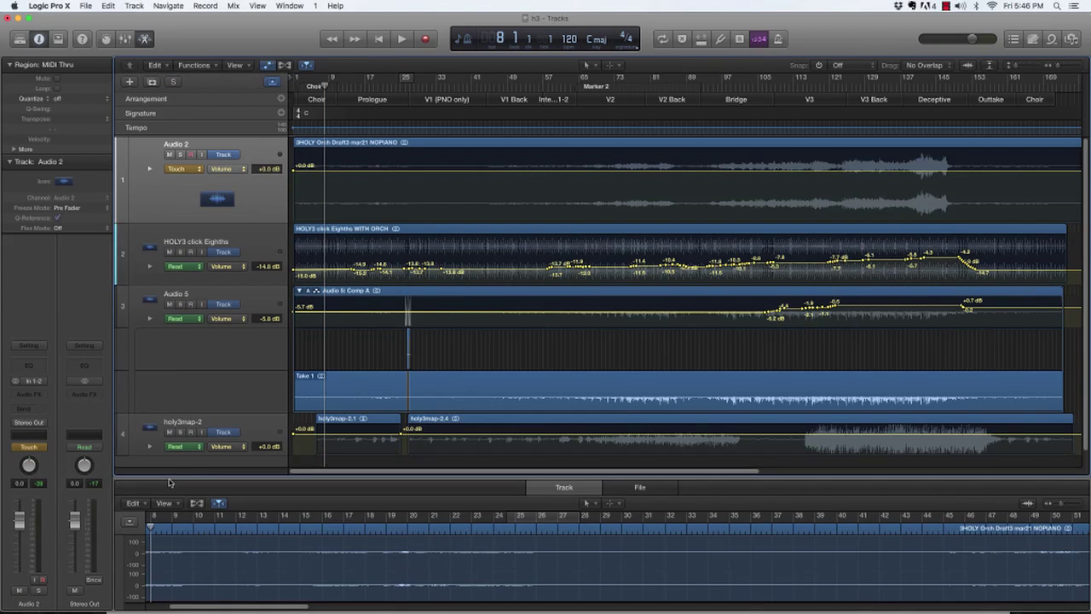
{"action": "left_click", "coordinate": [180, 432]}
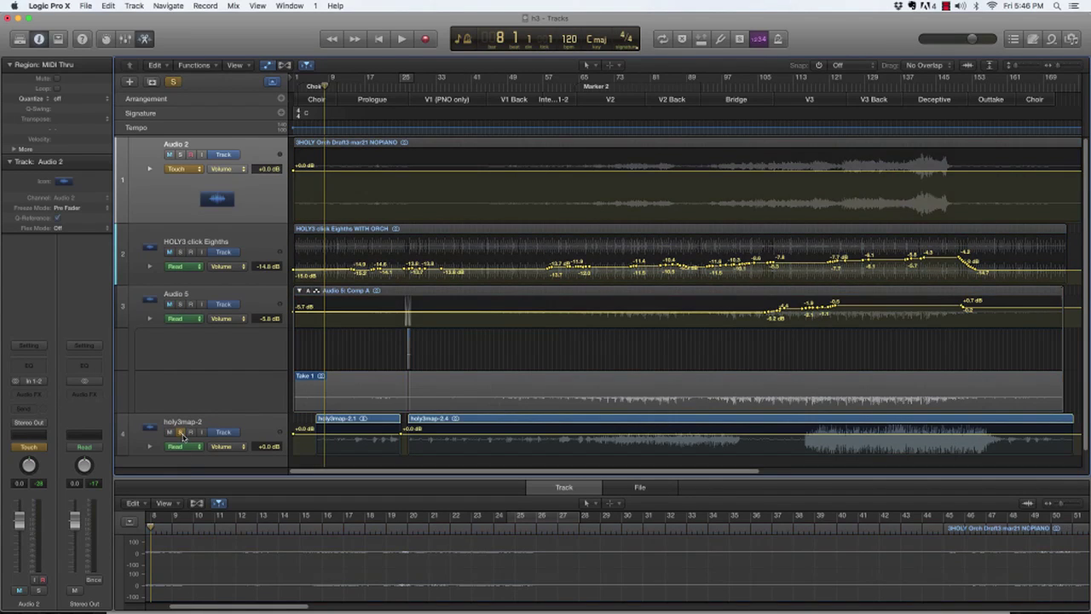
Play the soloed holy3map-2 track through the Prologue, selecting that track during playback, and stop before bar 25
{"action": "key", "text": "space"}
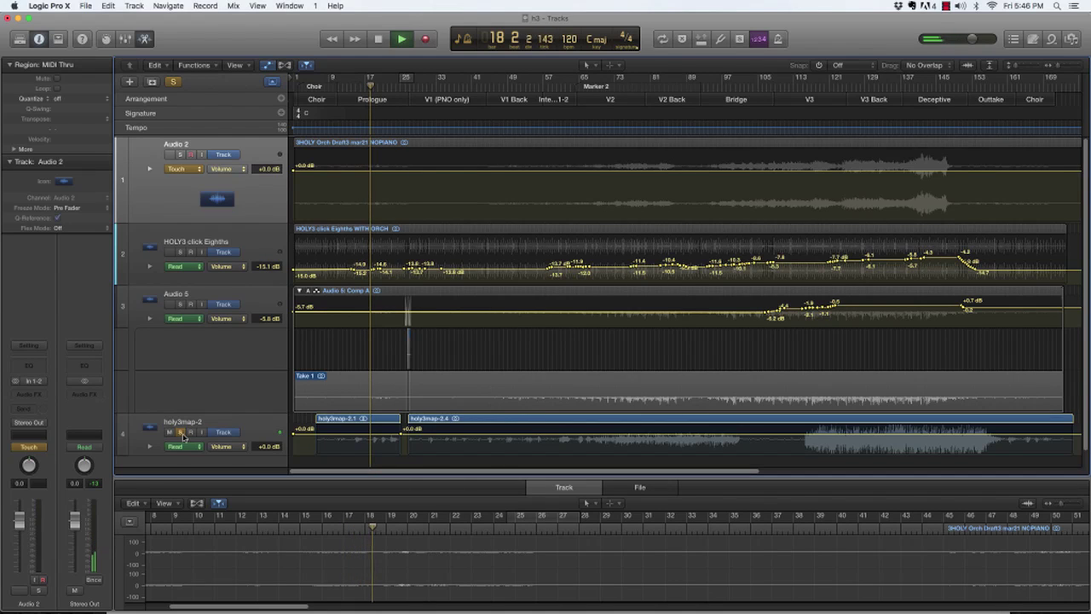
{"action": "left_click", "coordinate": [152, 444]}
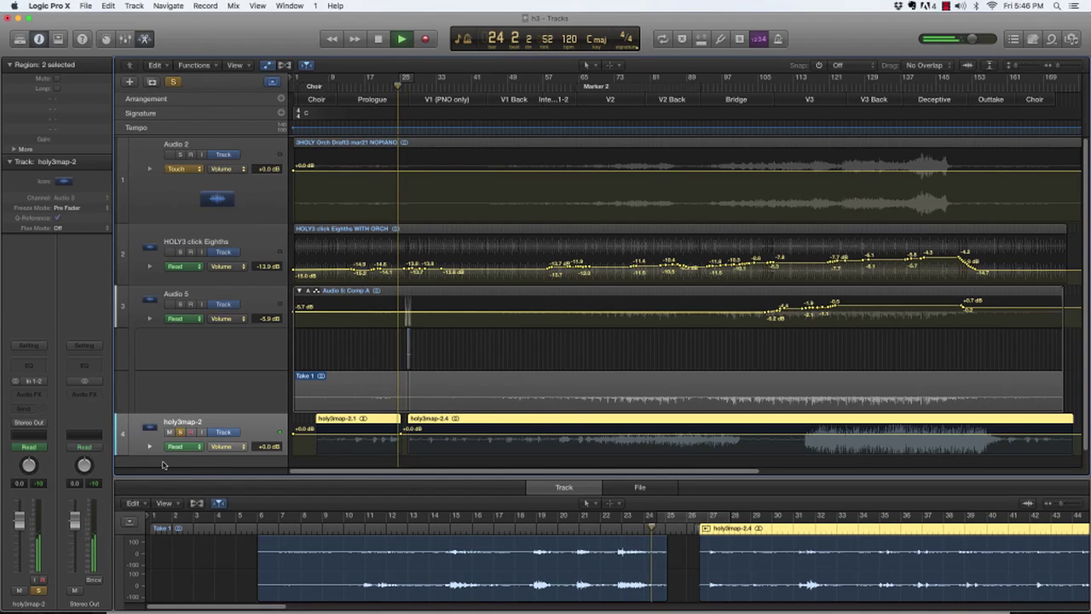
{"action": "key", "text": "space"}
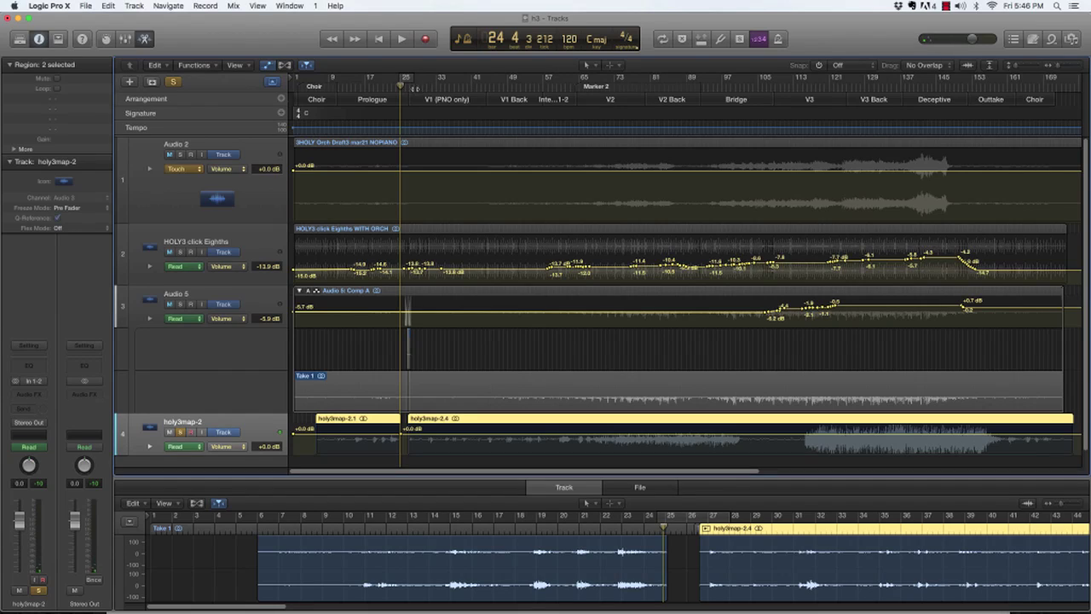
Audition the soloed holy3map-2 track from bar 27 into V1 (PNO only), stopping in bar 35
{"action": "left_click", "coordinate": [408, 84]}
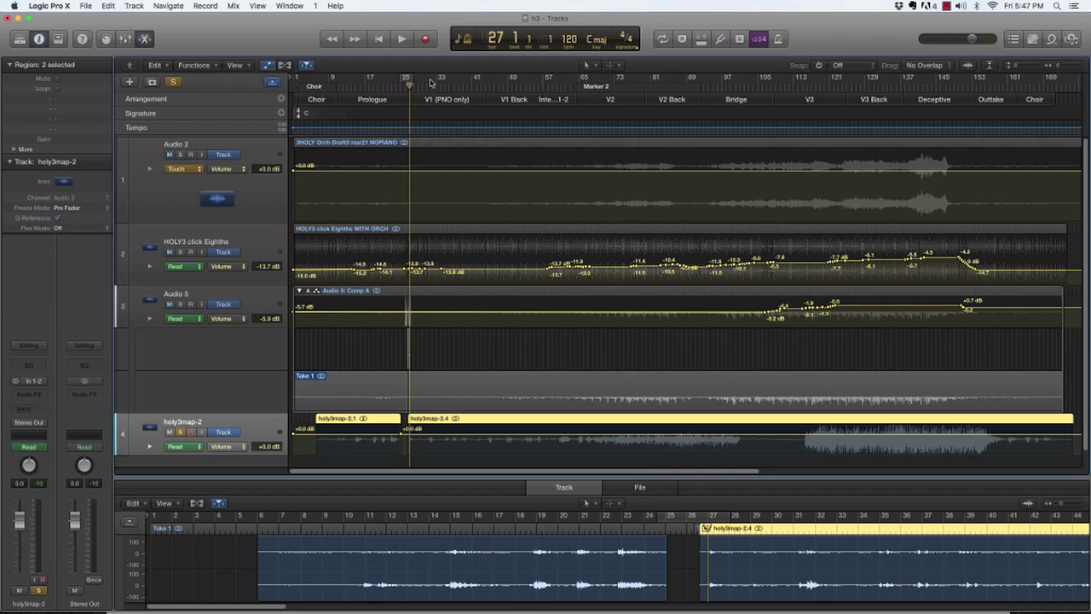
{"action": "key", "text": "space"}
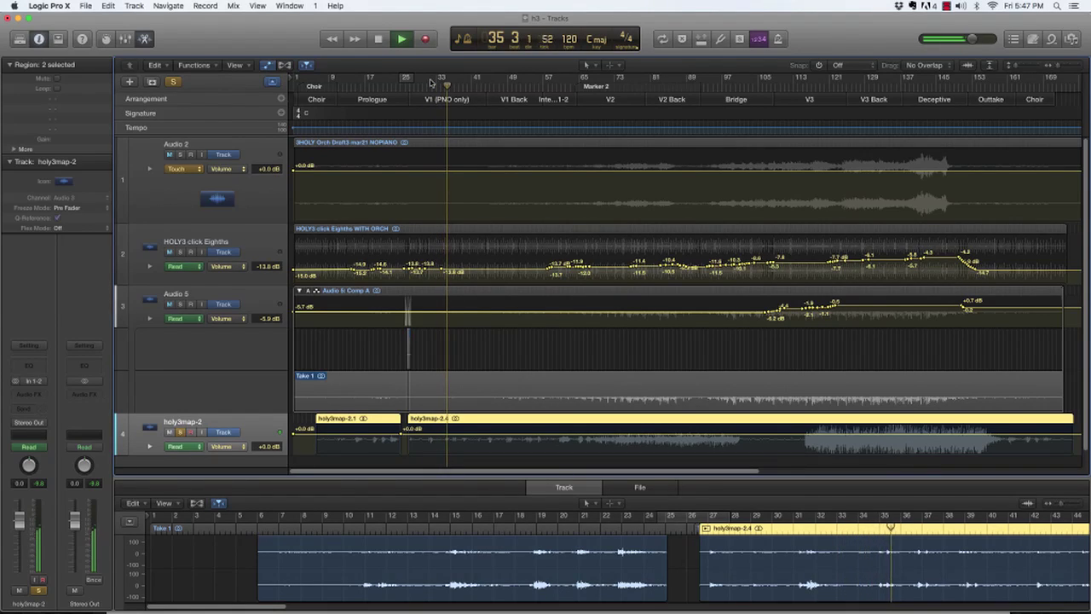
{"action": "key", "text": "space"}
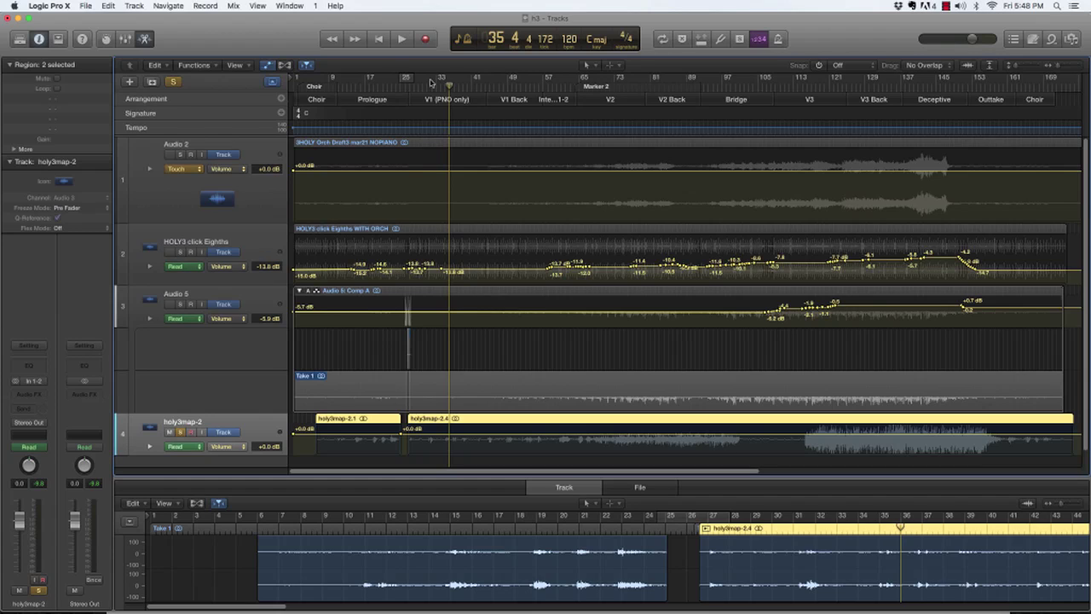
Switch the solo from holy3map-2 to HOLY3 click Eighths and audition it from bar 35 to bar 41
{"action": "left_click", "coordinate": [182, 254]}
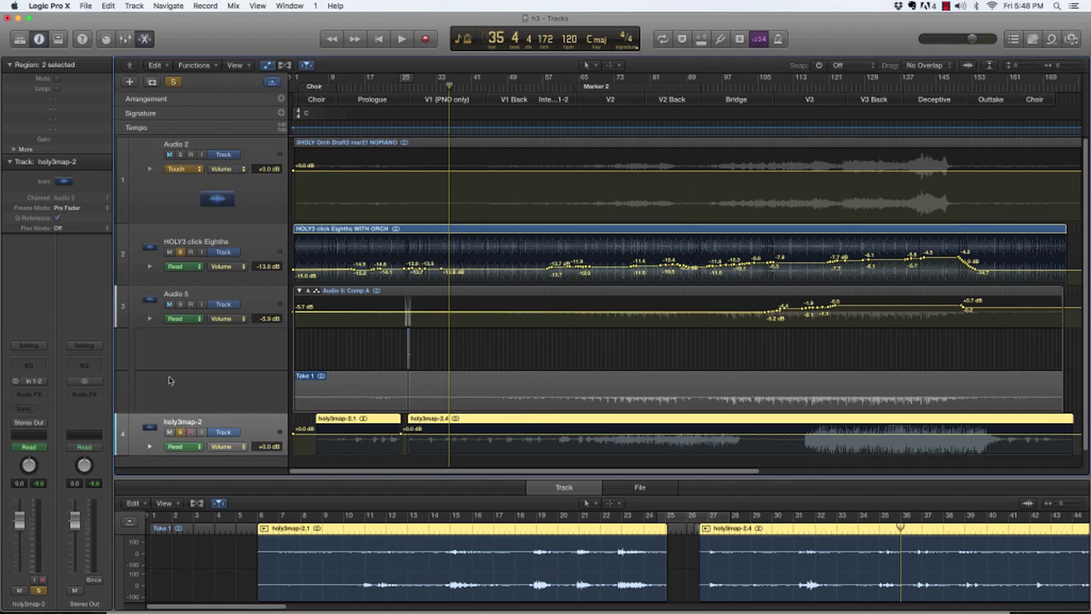
{"action": "left_click", "coordinate": [181, 433]}
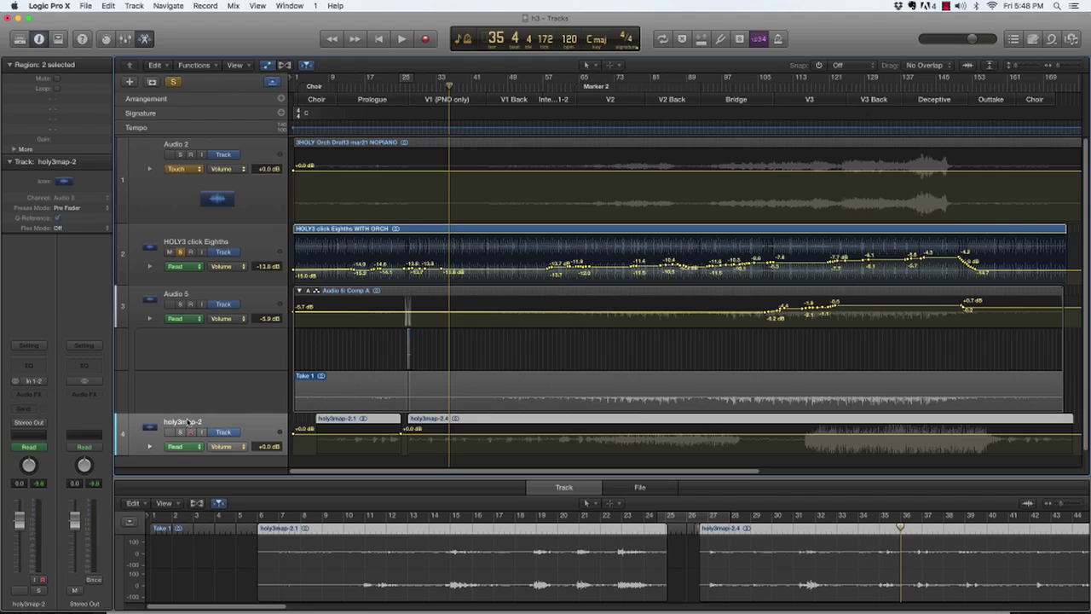
{"action": "key", "text": "space"}
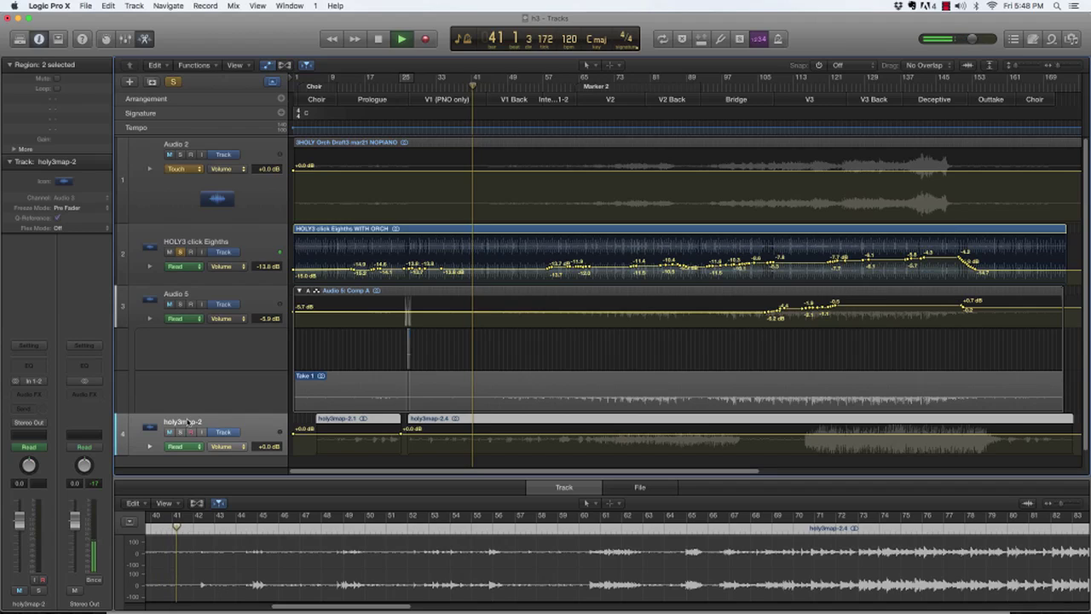
{"action": "key", "text": "space"}
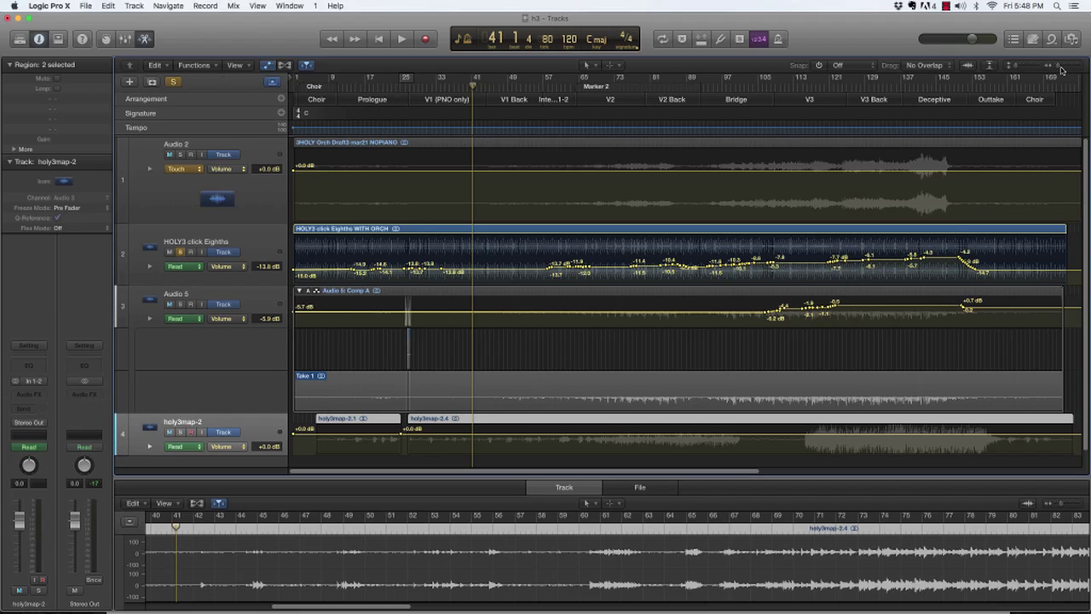
Play the soloed click track from about bar 22 across the transition between Prologue and V1, stopping in bar 29
{"action": "left_click_drag", "start_coordinate": [1059, 68], "coordinate": [1065, 68]}
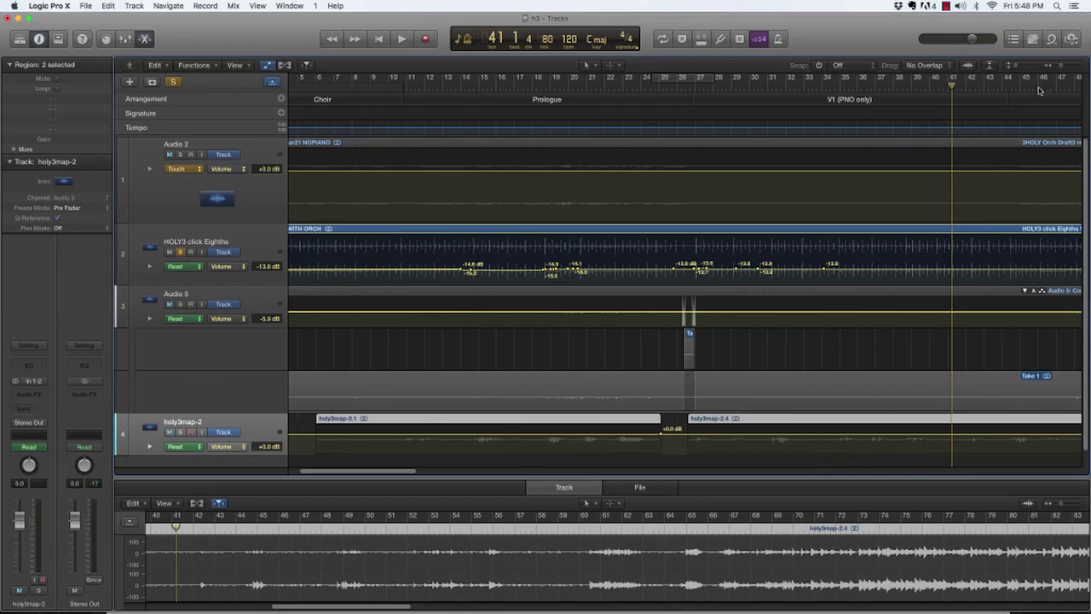
{"action": "left_click", "coordinate": [619, 88]}
{"action": "key", "text": "space"}
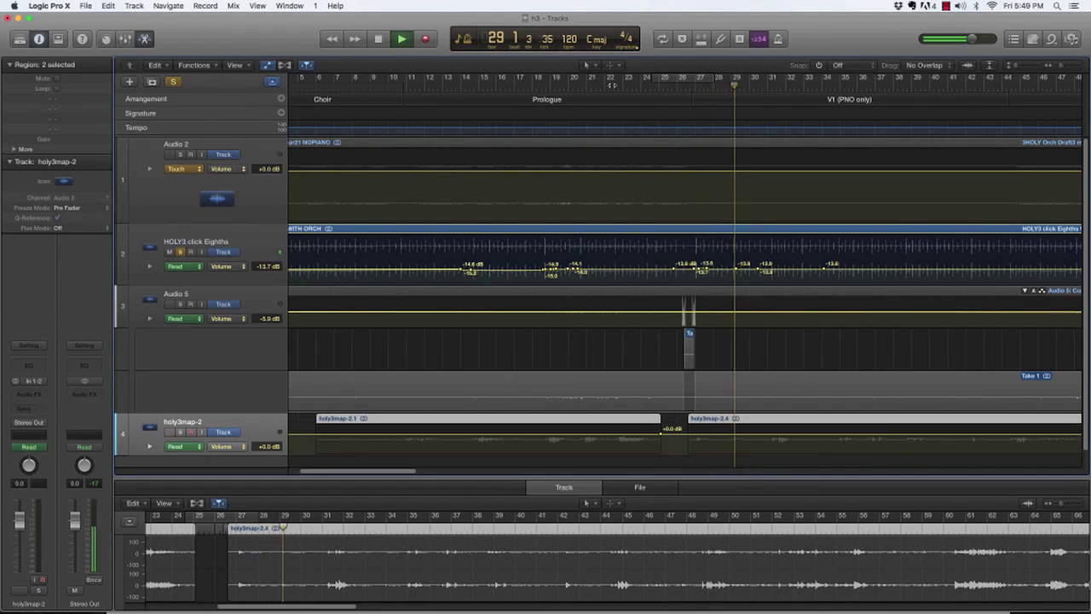
{"action": "key", "text": "space"}
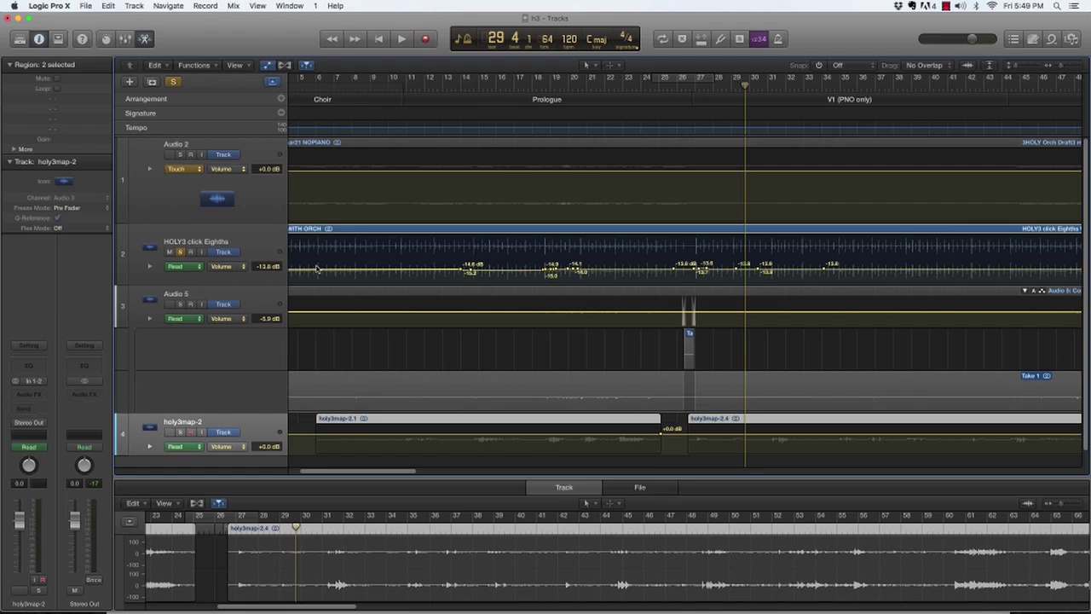
Add holy3map-2 to the soloed click track and audition both together from bar 12 to bar 20
{"action": "left_click", "coordinate": [423, 84]}
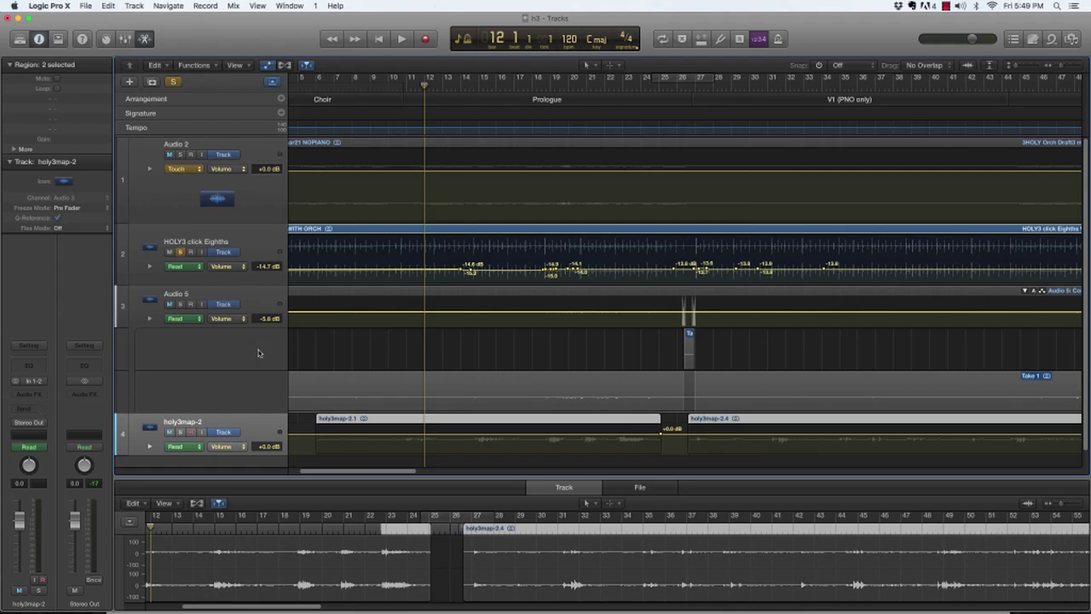
{"action": "left_click", "coordinate": [180, 432]}
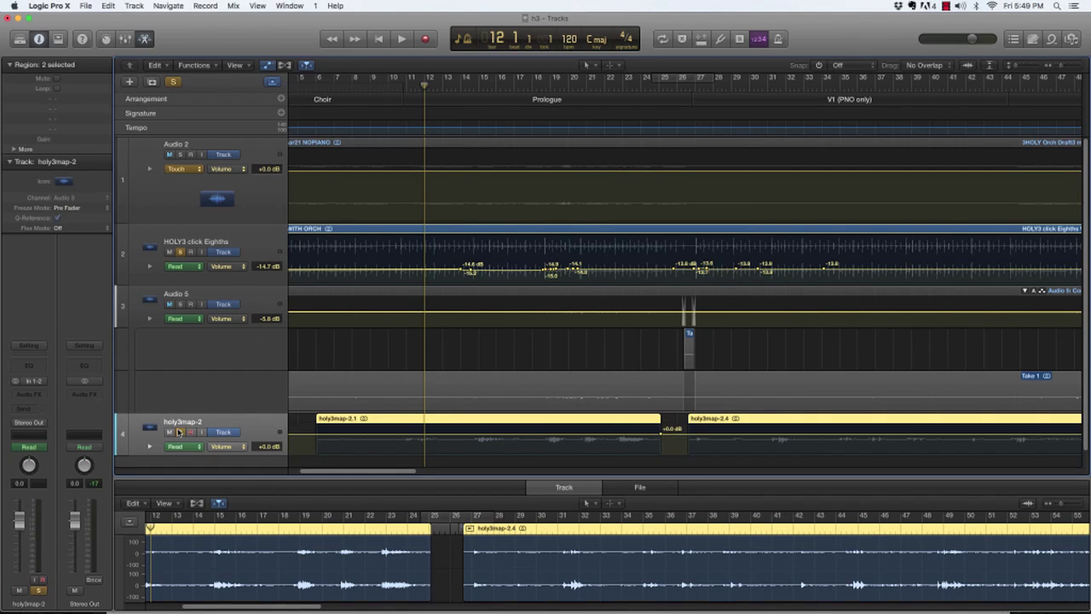
{"action": "key", "text": "space"}
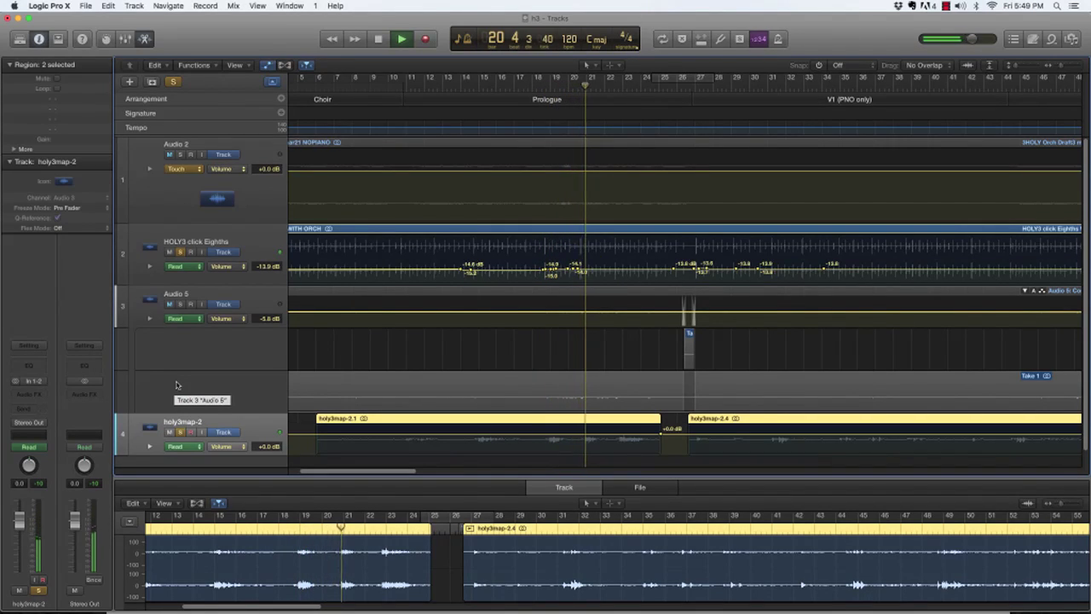
{"action": "key", "text": "space"}
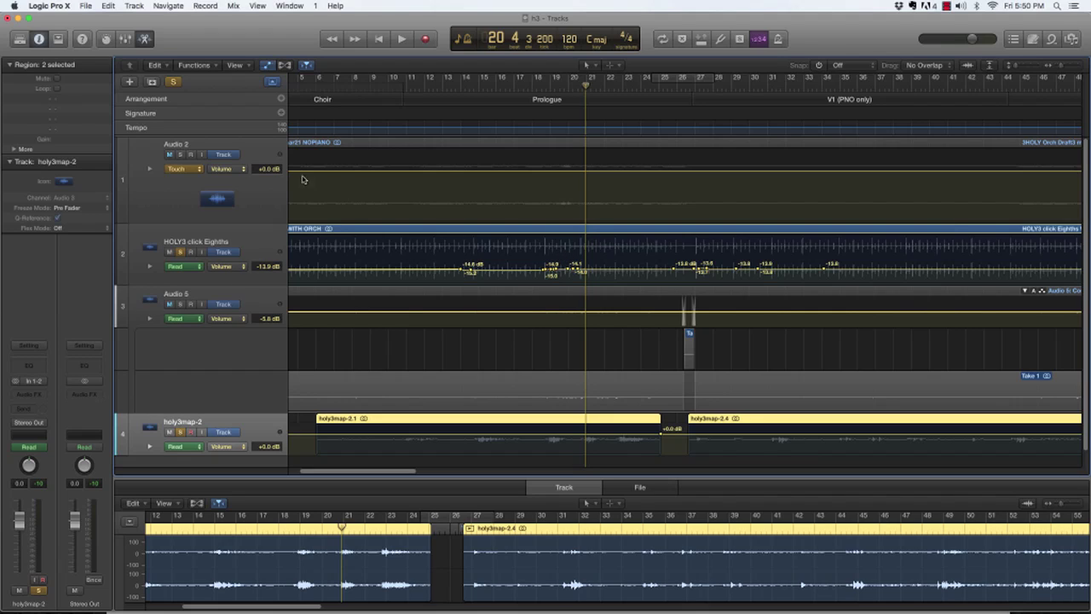
Solo only the Audio 2 orchestra track, removing solo from the click and holy3map-2 tracks, and play it in the Prologue
{"action": "left_click", "coordinate": [180, 155]}
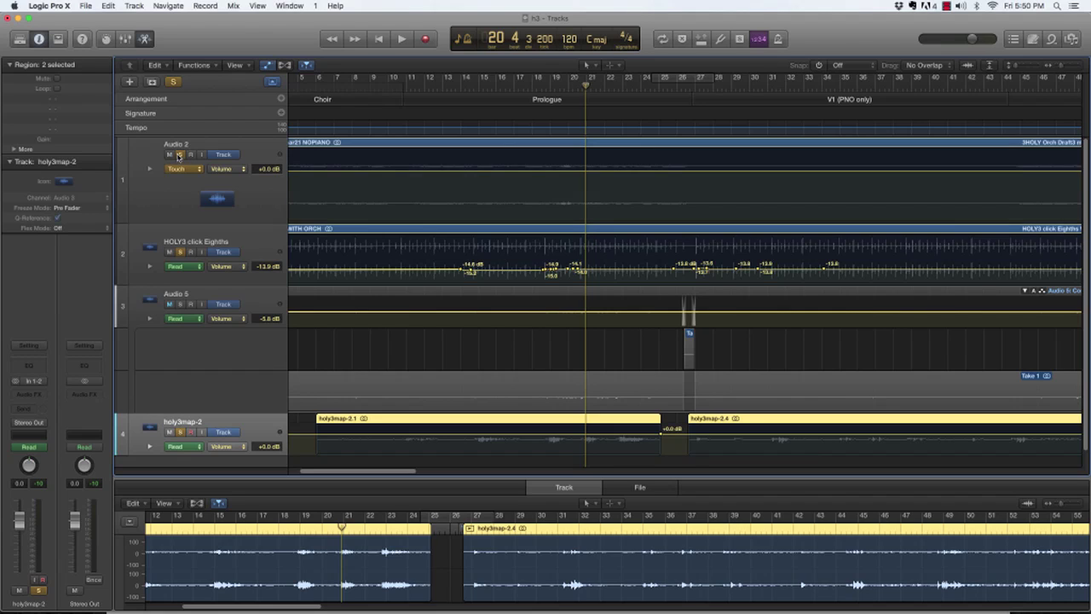
{"action": "left_click", "coordinate": [181, 252]}
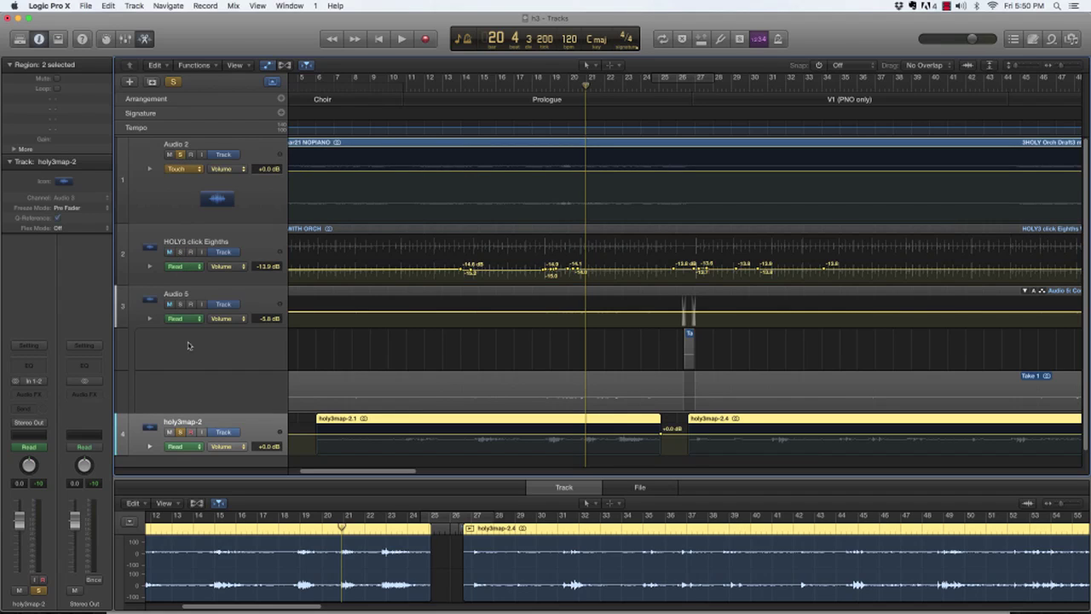
{"action": "left_click", "coordinate": [180, 433]}
{"action": "key", "text": "space"}
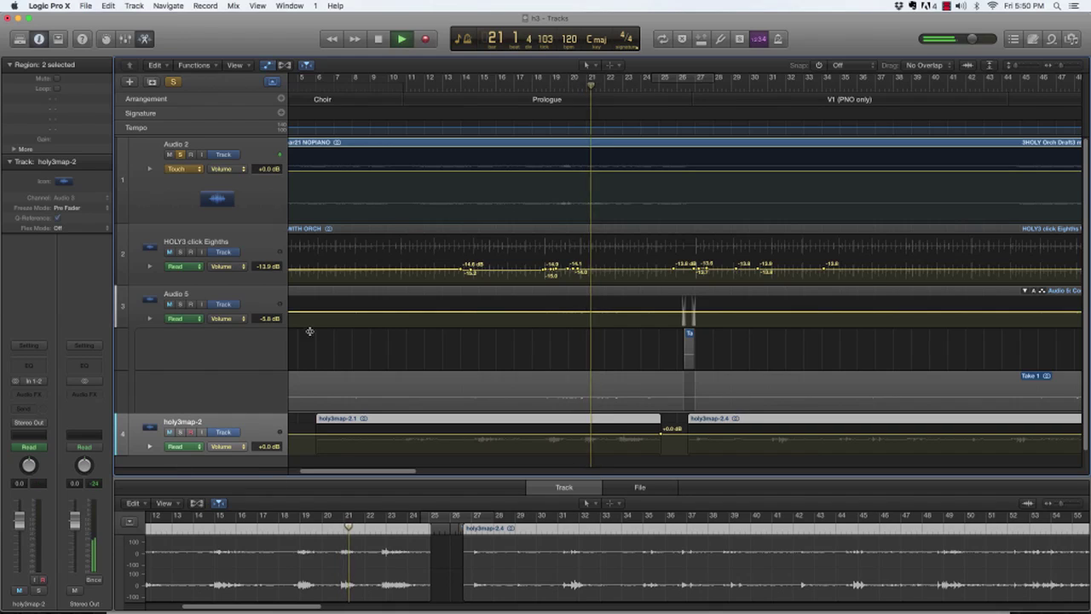
{"action": "left_click", "coordinate": [556, 86]}
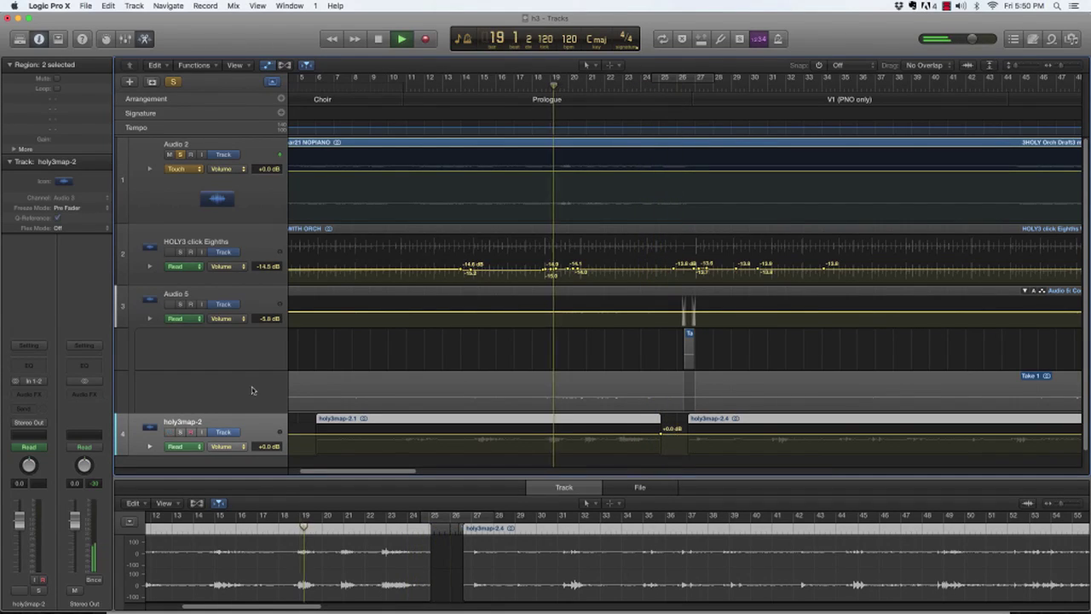
Add HOLY3 click Eighths to the solo during playback and listen to it with the orchestra, stopping in bar 27
{"action": "left_click", "coordinate": [180, 252]}
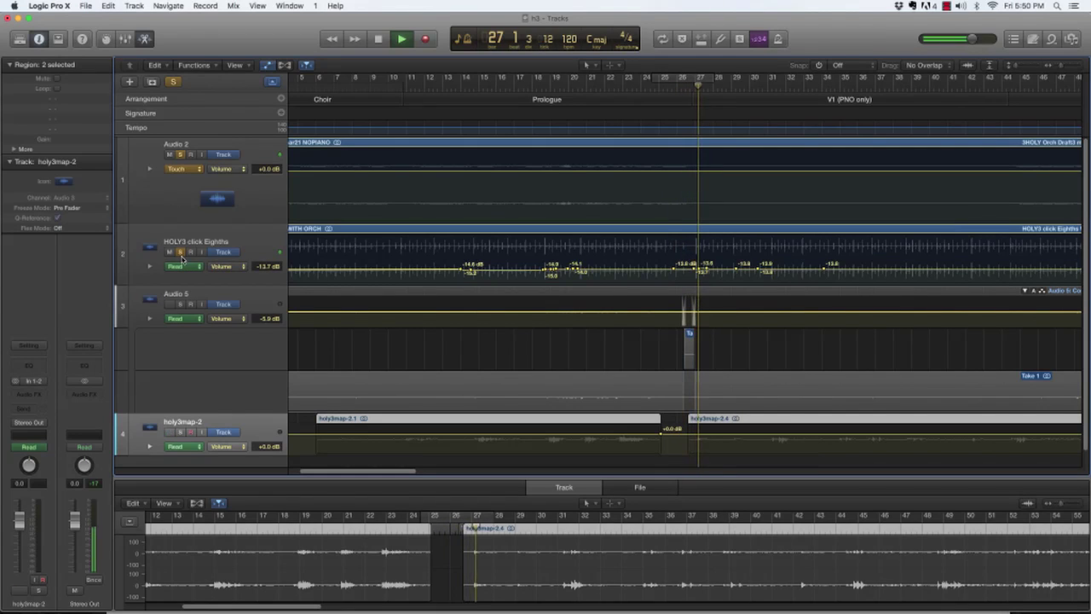
{"action": "key", "text": "space"}
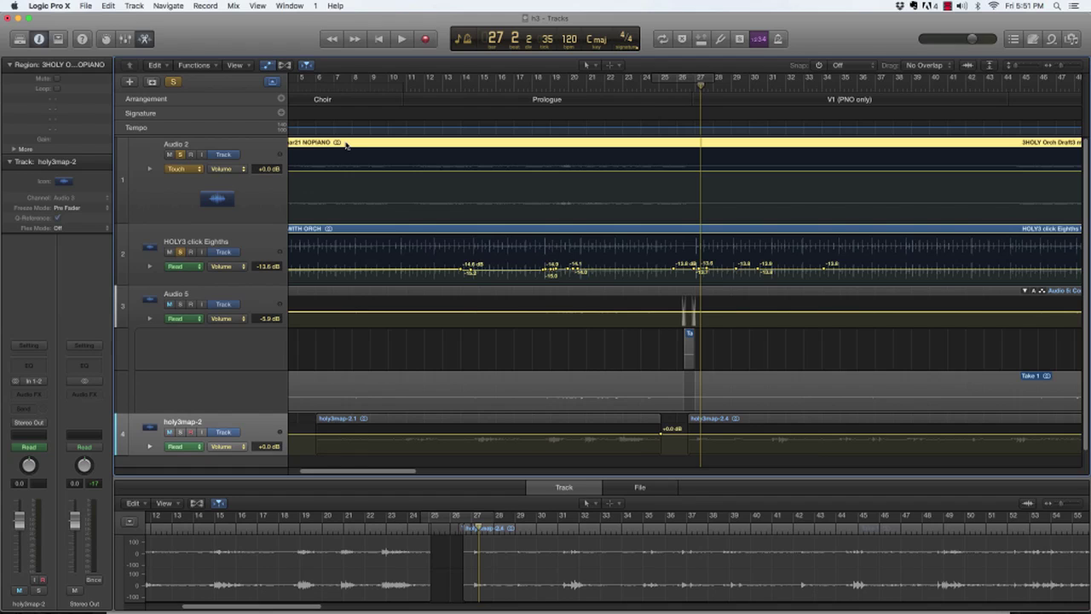
Select the HOLY3 click Eighths track and audition it with the orchestra from about bar 30 in V1
{"action": "left_click", "coordinate": [244, 236]}
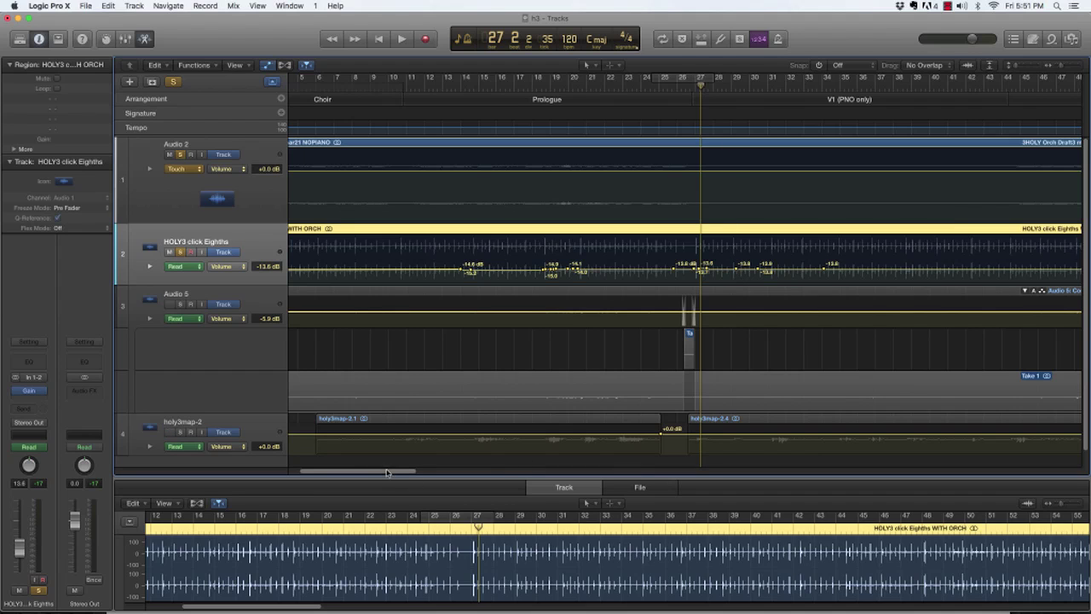
{"action": "left_click_drag", "start_coordinate": [388, 472], "coordinate": [401, 473]}
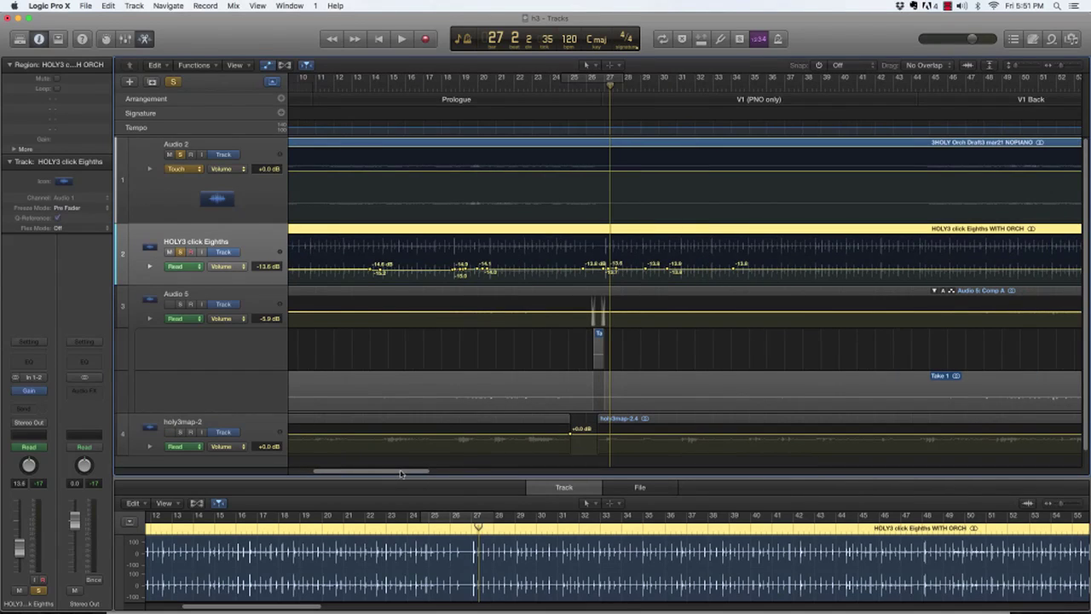
{"action": "left_click", "coordinate": [669, 88]}
{"action": "key", "text": "space"}
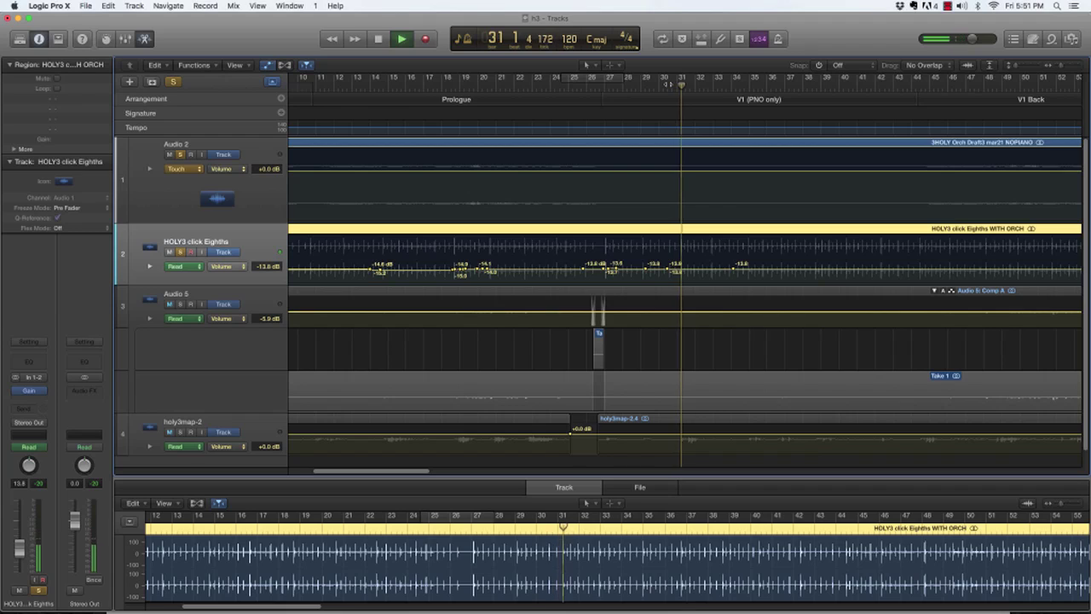
{"action": "key", "text": "space"}
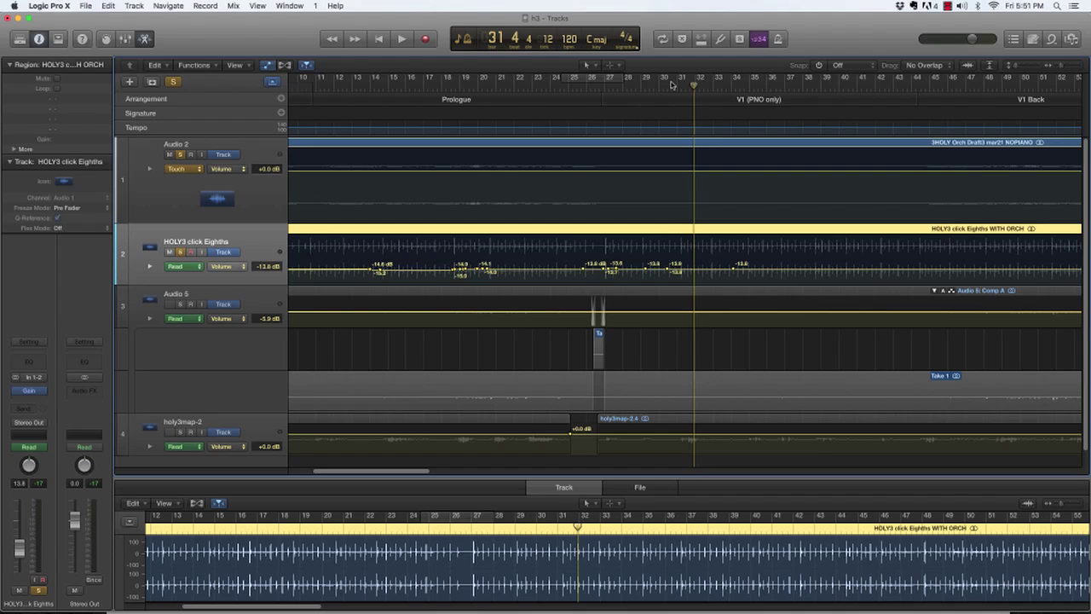
Play the soloed orchestra and click tracks from about bar 43 into V1 Back, stopping in bar 45
{"action": "left_click", "coordinate": [908, 89]}
{"action": "key", "text": "space"}
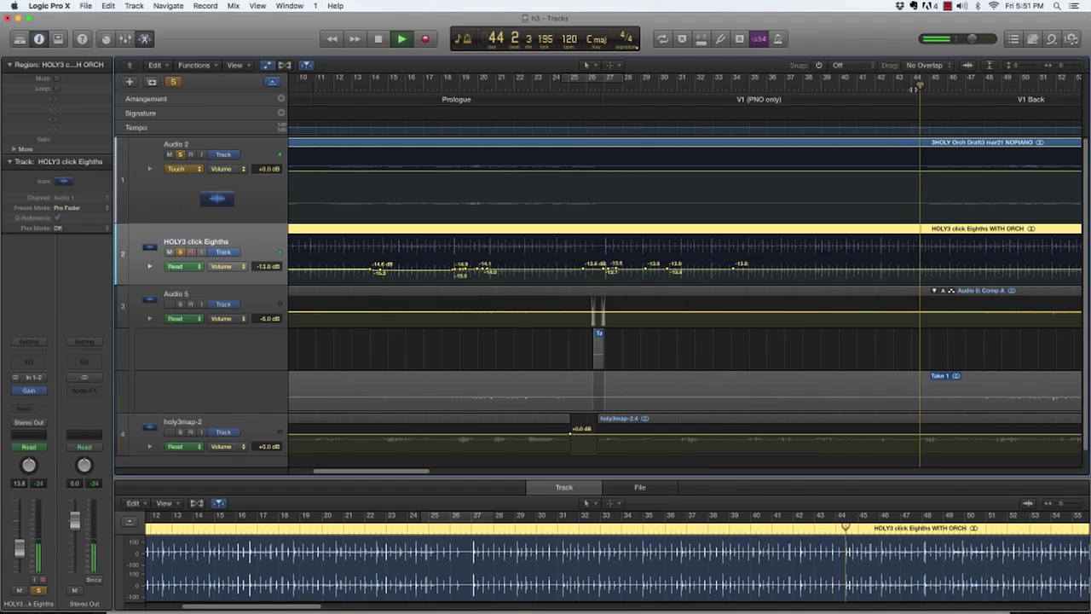
{"action": "key", "text": "space"}
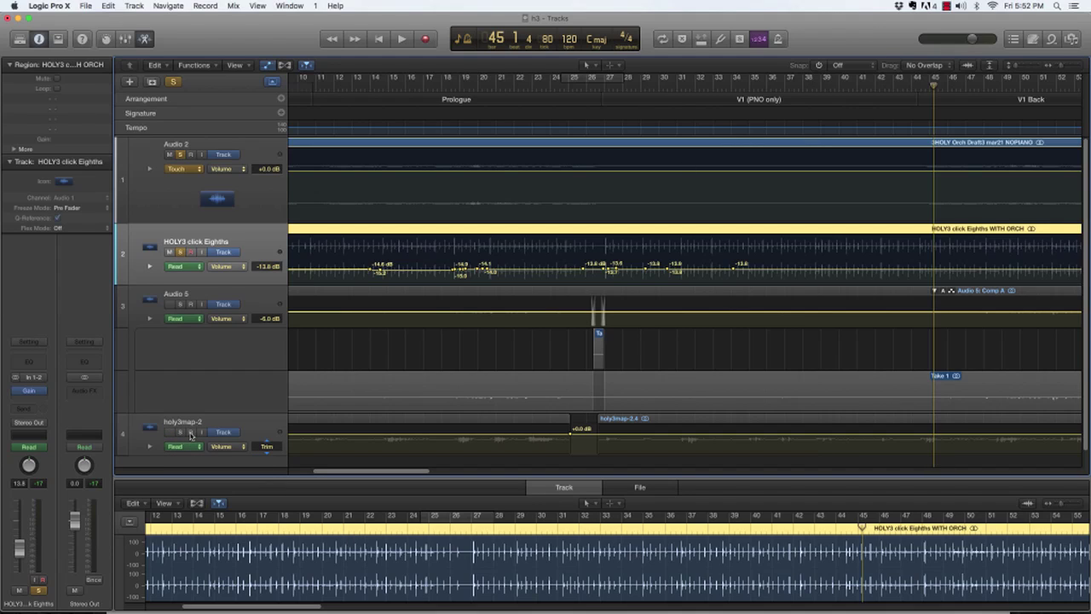
Solo holy3map-2 with the click, remove solo from the Audio 2 orchestra, and play them from bar 14 in the Prologue
{"action": "left_click", "coordinate": [180, 436]}
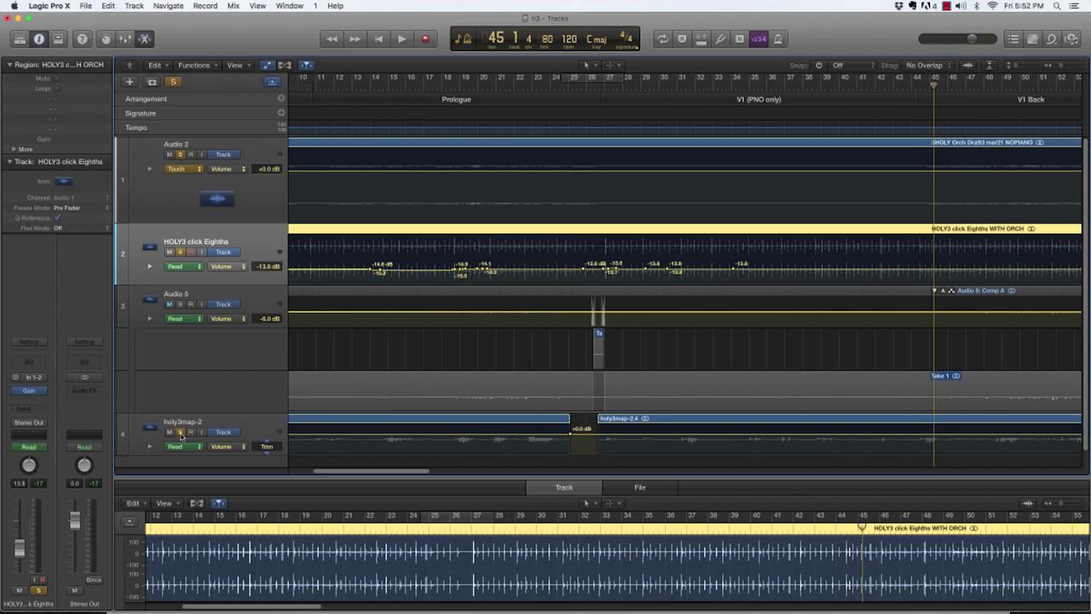
{"action": "scroll", "coordinate": [396, 408], "scroll_direction": "down", "scroll_amount": 1}
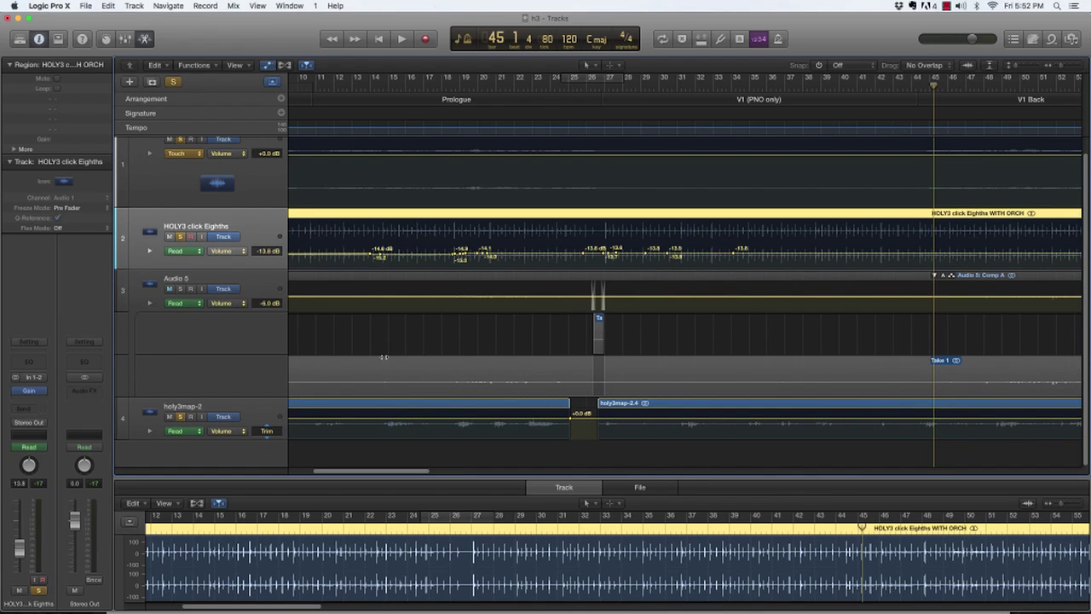
{"action": "left_click", "coordinate": [371, 86]}
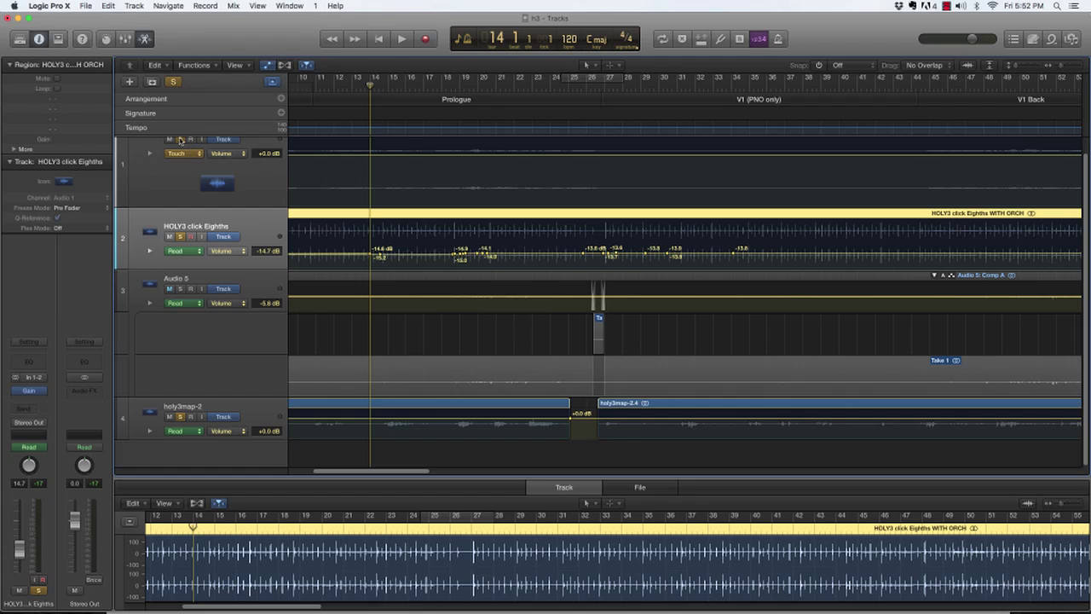
{"action": "key", "text": "space"}
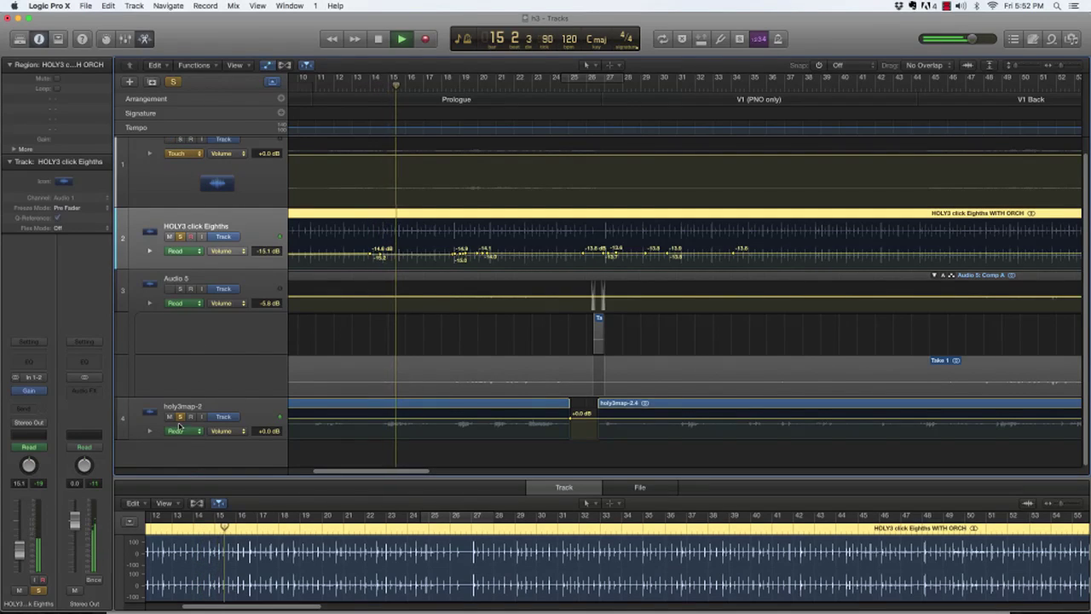
During playback, switch the solo from holy3map-2 to Audio 5 and add the Audio 2 orchestra, stopping in bar 27
{"action": "left_click", "coordinate": [180, 288]}
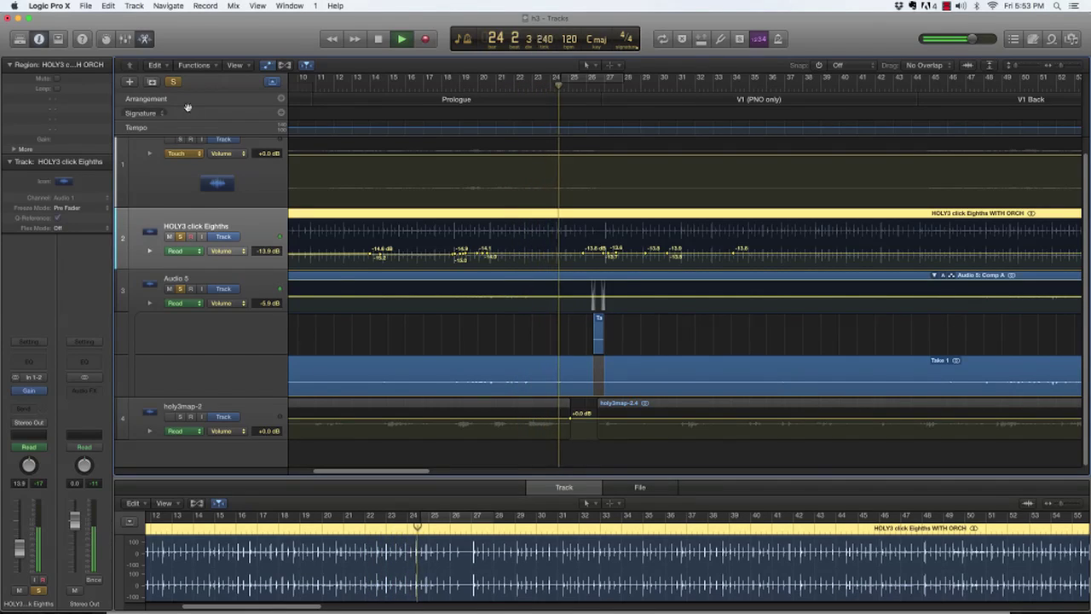
{"action": "scroll", "coordinate": [203, 188], "scroll_direction": "up", "scroll_amount": 2}
{"action": "left_click", "coordinate": [180, 154]}
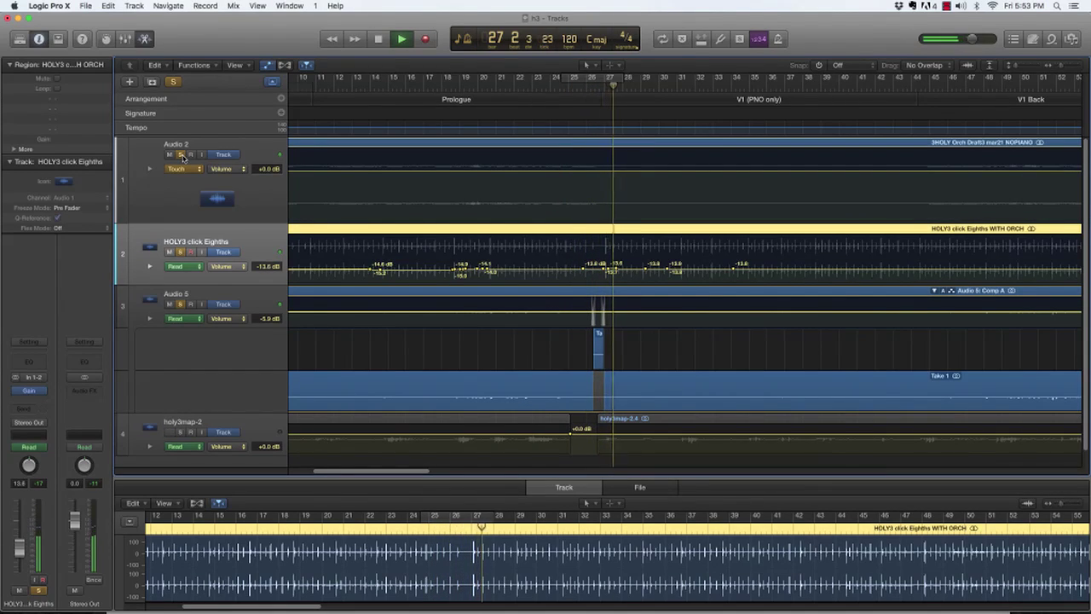
{"action": "key", "text": "space"}
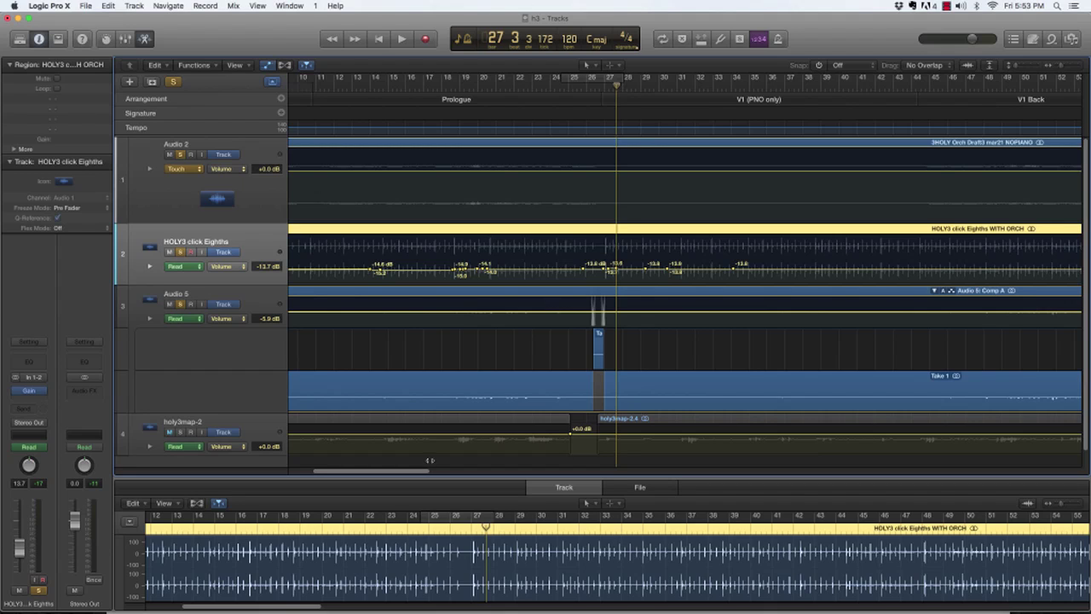
Play the soloed orchestra, click and Audio 5 tracks together from bar 9 into V1 Back, stopping in bar 50
{"action": "left_click_drag", "start_coordinate": [401, 473], "coordinate": [373, 473]}
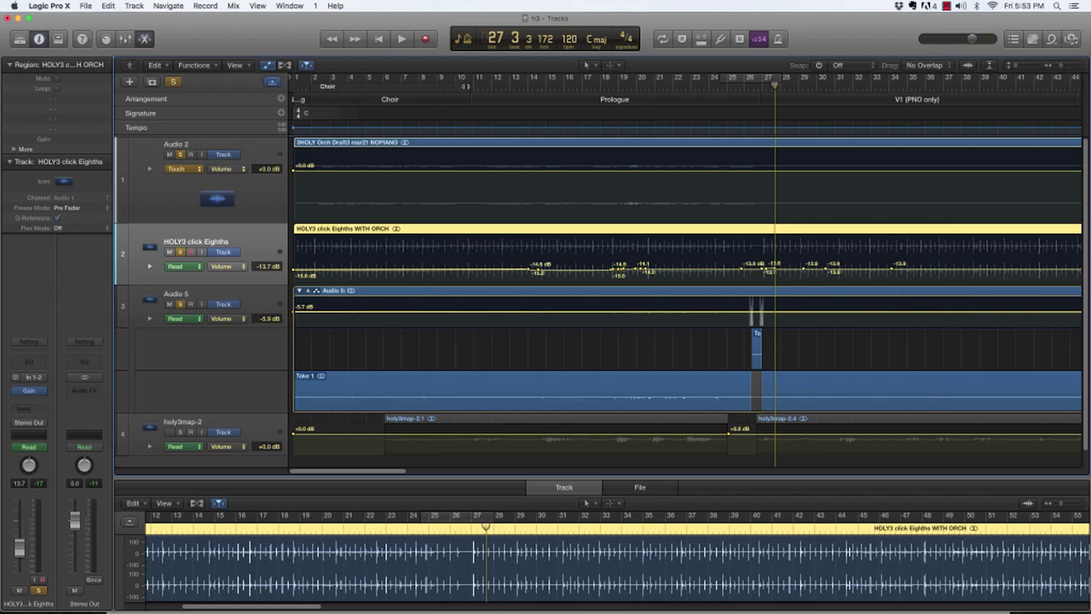
{"action": "left_click", "coordinate": [465, 86]}
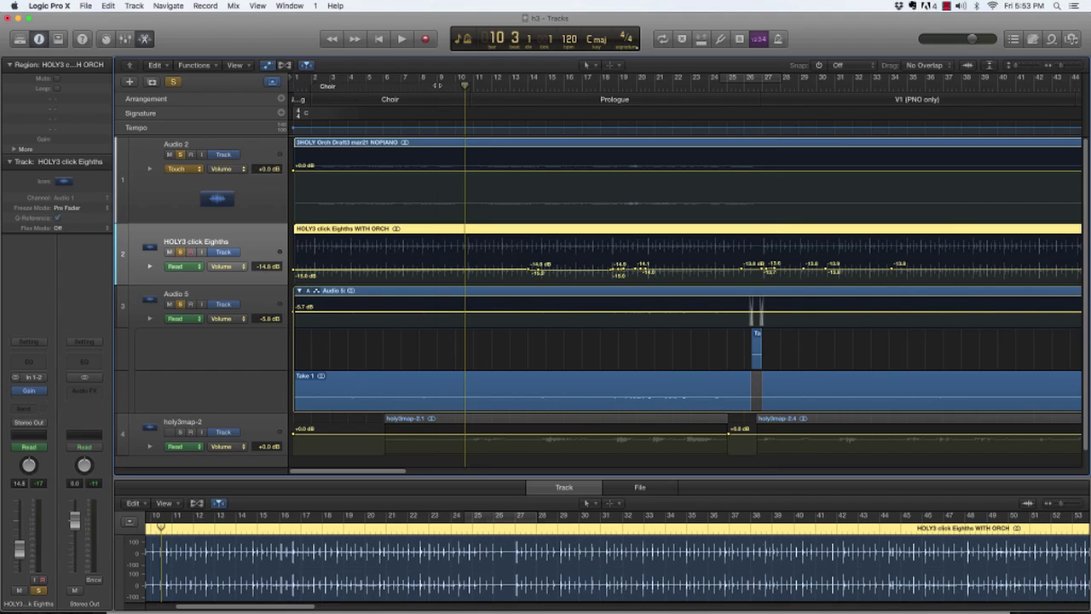
{"action": "left_click", "coordinate": [437, 85]}
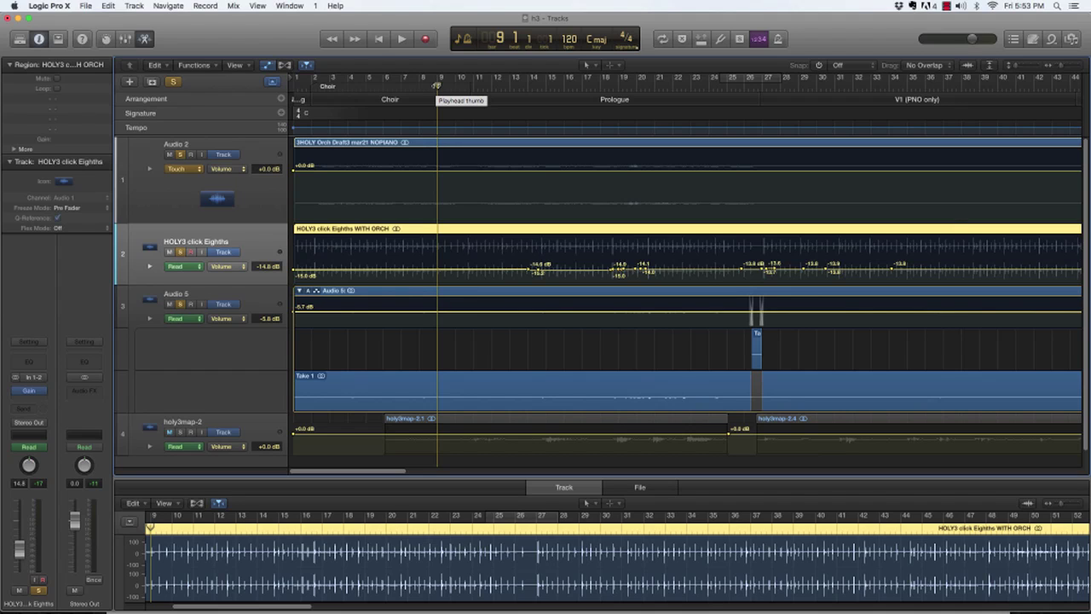
{"action": "key", "text": "space"}
{"action": "key", "text": "F12"}
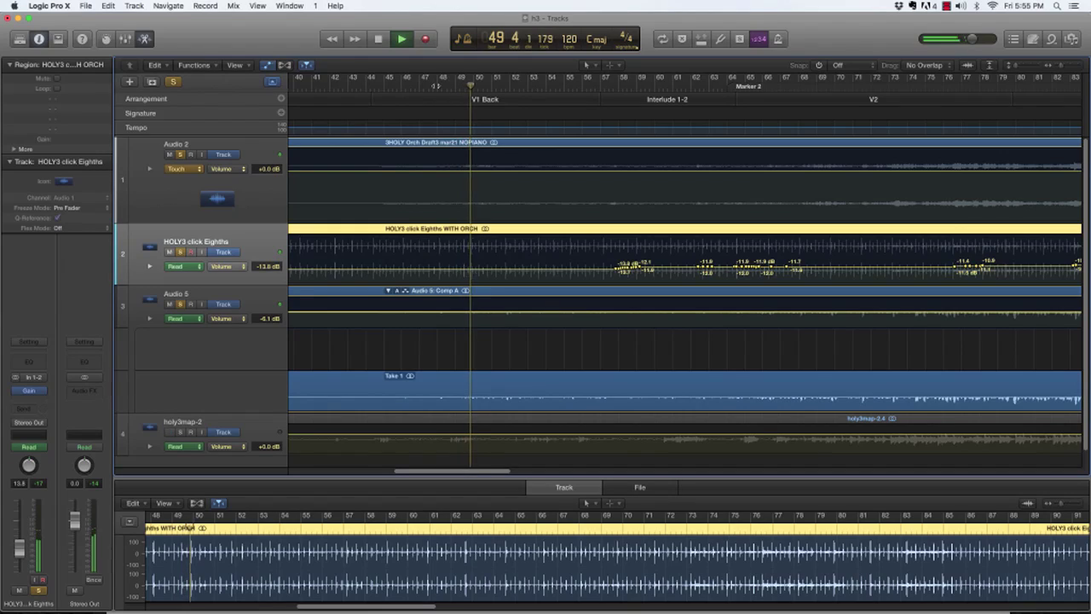
{"action": "key", "text": "space"}
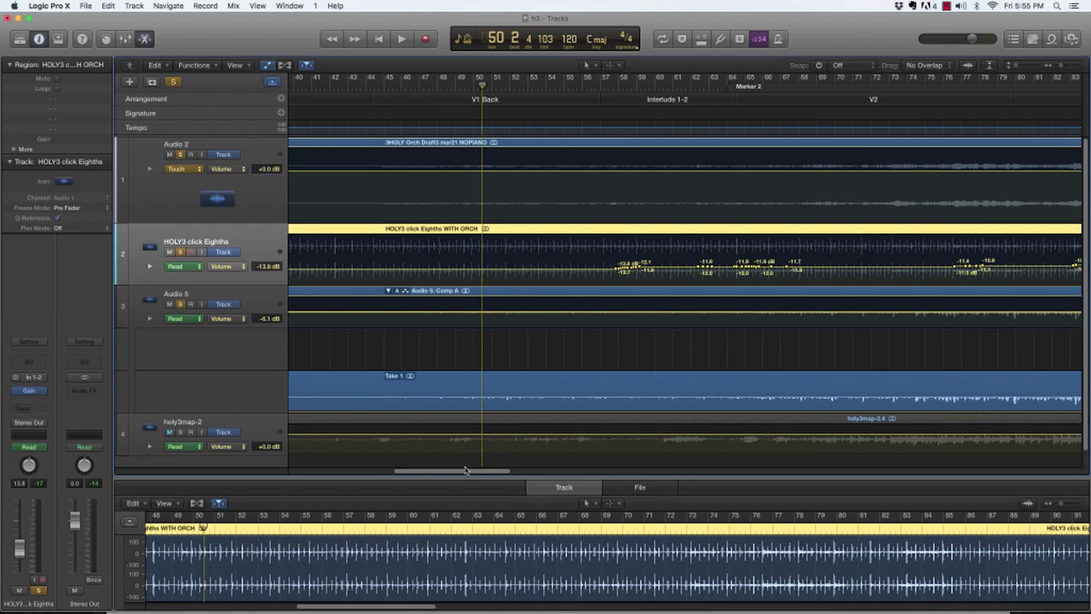
Turn on the cycle range over bars 25 to 27 at the transition from the Prologue to V1
{"action": "left_click_drag", "start_coordinate": [459, 474], "coordinate": [377, 473]}
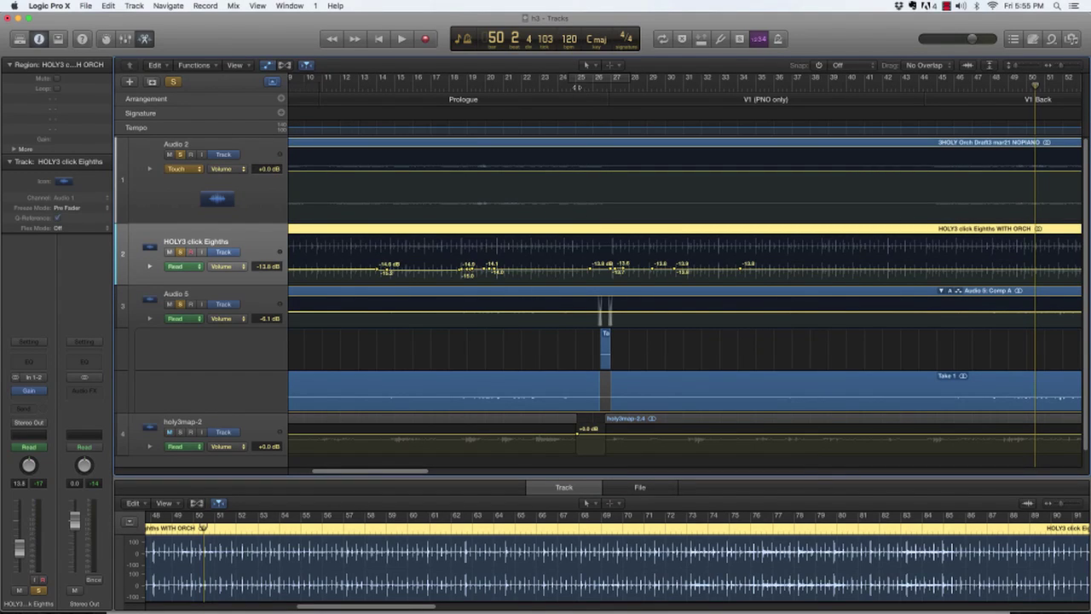
{"action": "left_click_drag", "start_coordinate": [574, 77], "coordinate": [630, 104]}
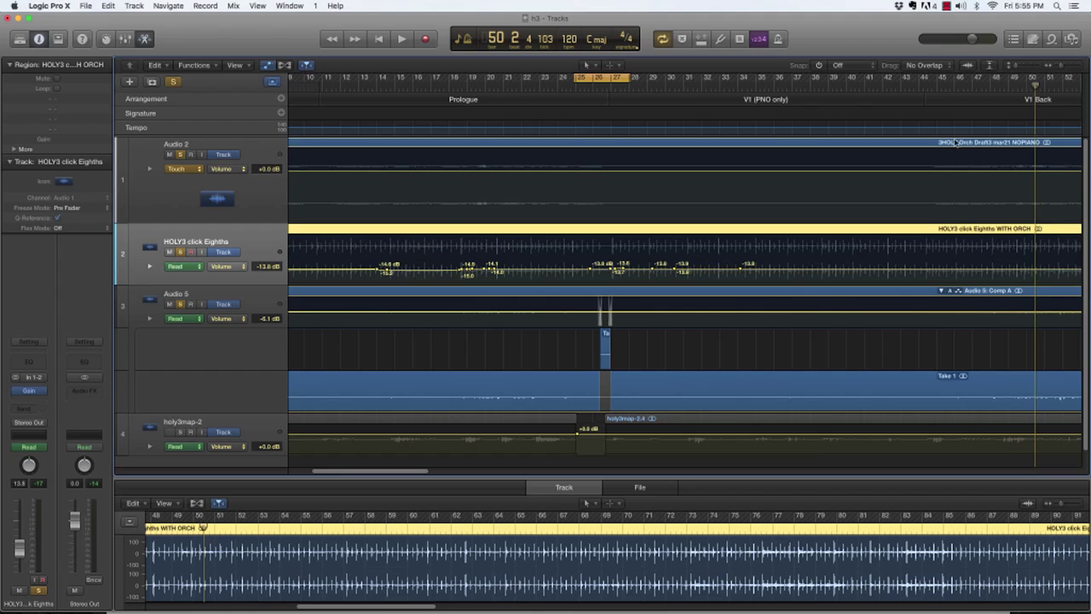
{"action": "left_click_drag", "start_coordinate": [1061, 67], "coordinate": [1063, 68]}
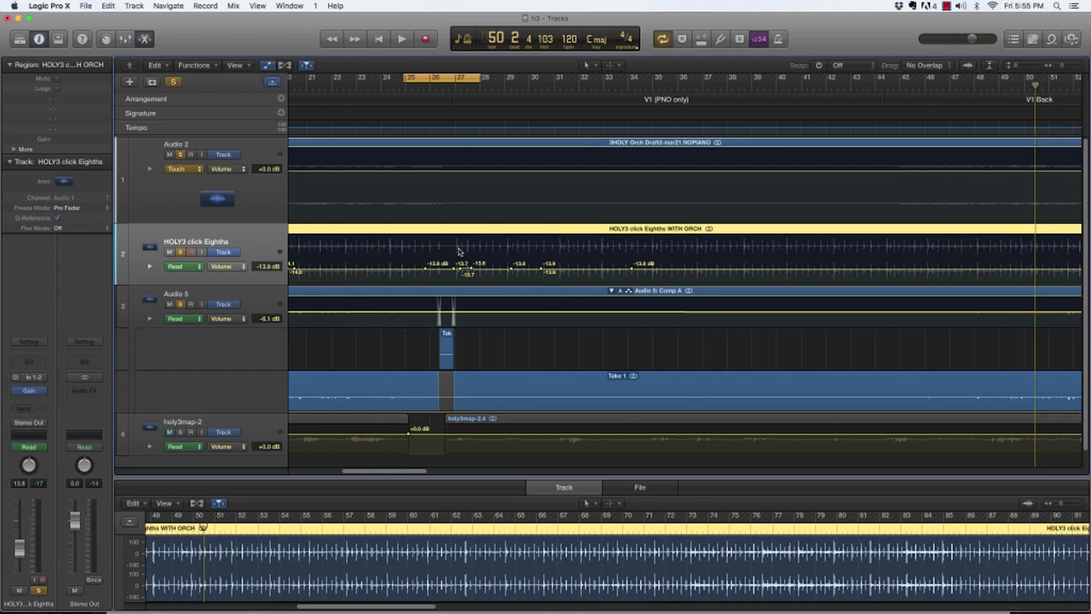
Widen the cycle range to run from about bar 24 into bar 28, and play the soloed tracks from bar 22, stopping in bar 24
{"action": "left_click", "coordinate": [344, 86]}
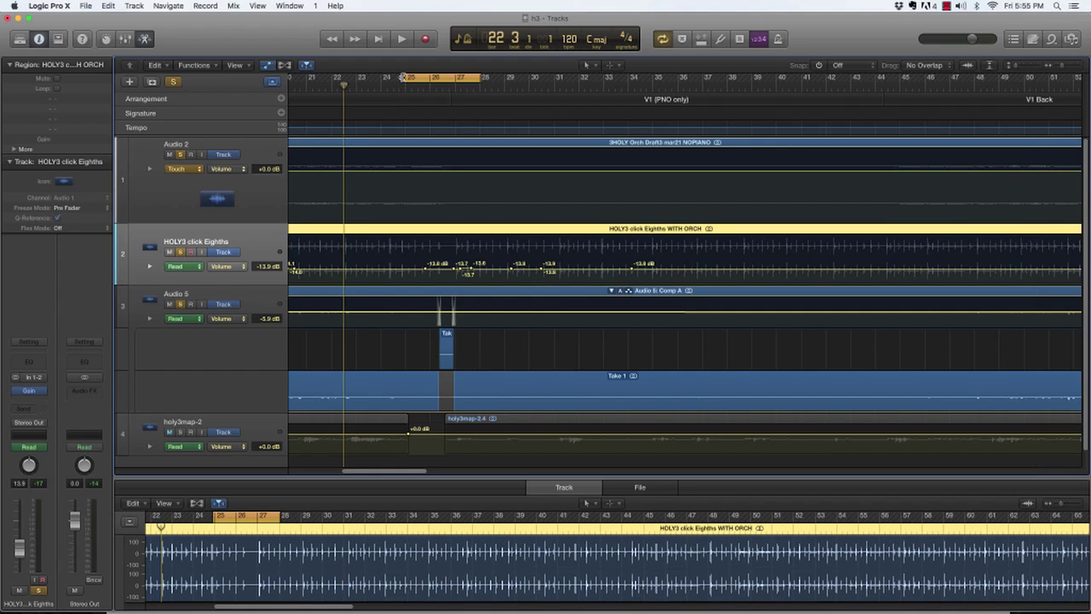
{"action": "left_click_drag", "start_coordinate": [402, 78], "coordinate": [386, 77]}
{"action": "left_click_drag", "start_coordinate": [481, 77], "coordinate": [496, 78]}
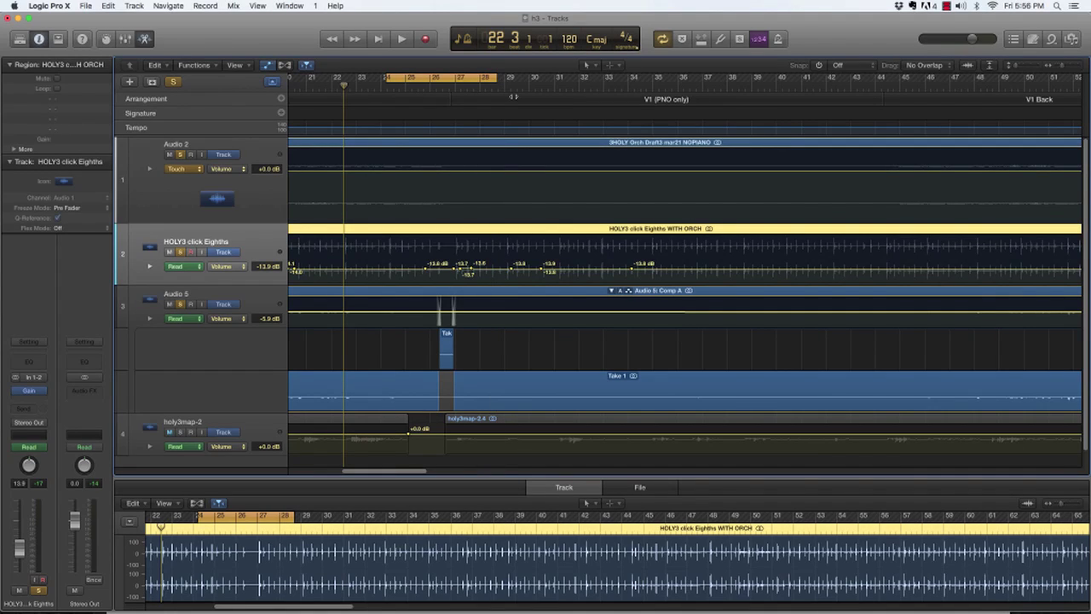
{"action": "key", "text": "space"}
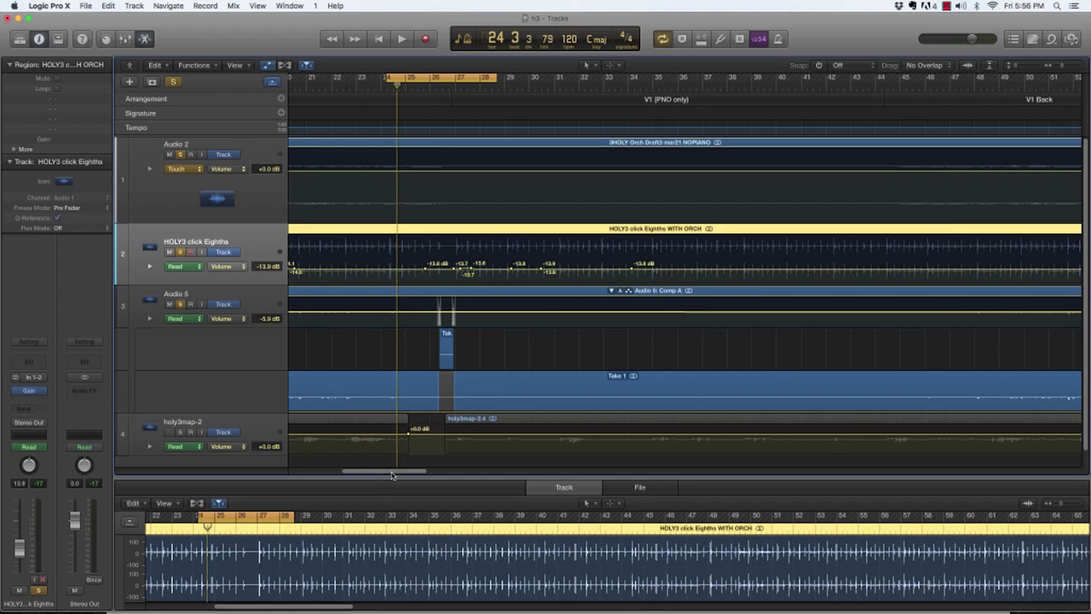
{"action": "left_click_drag", "start_coordinate": [392, 475], "coordinate": [358, 489]}
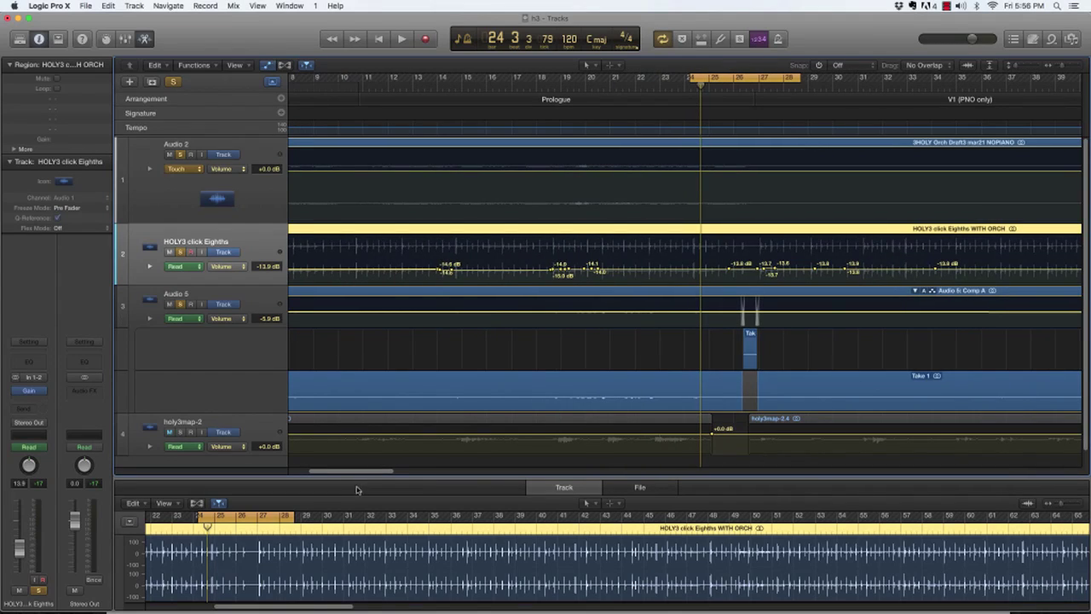